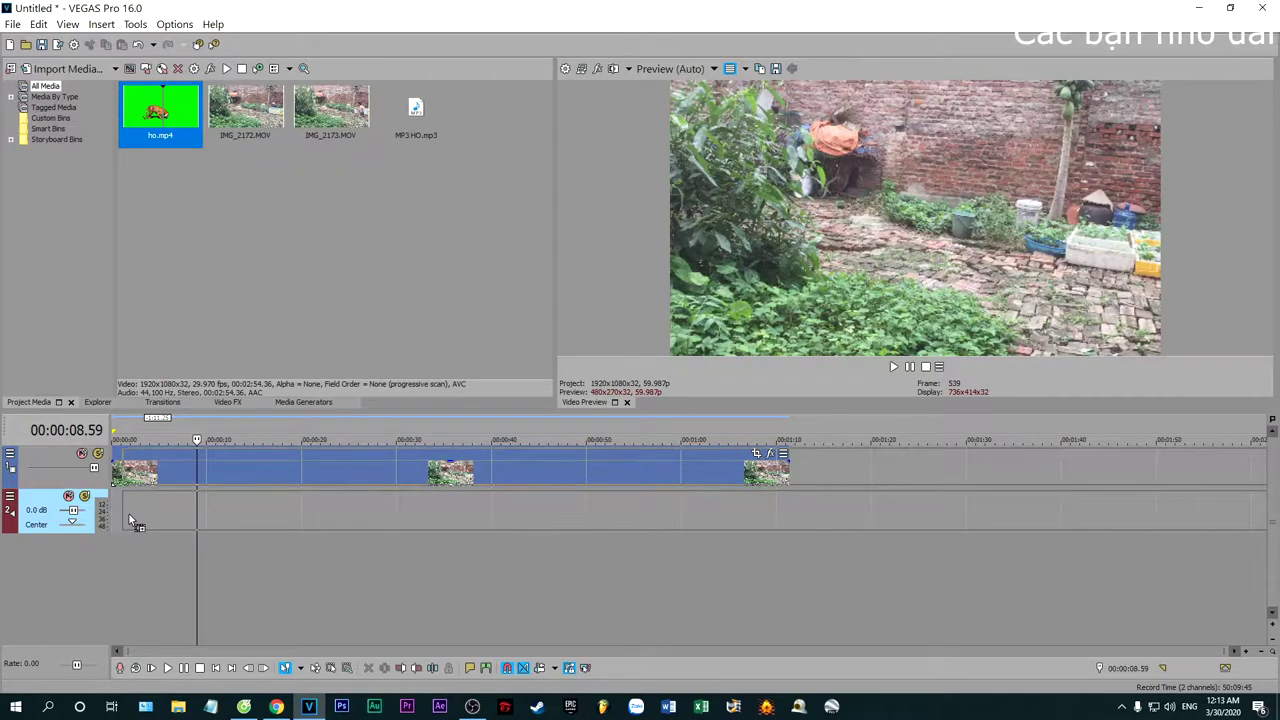
Step: Delete the audio event of the ho.mp4 tiger clip from the timeline, keeping its video
right_click(688, 502)
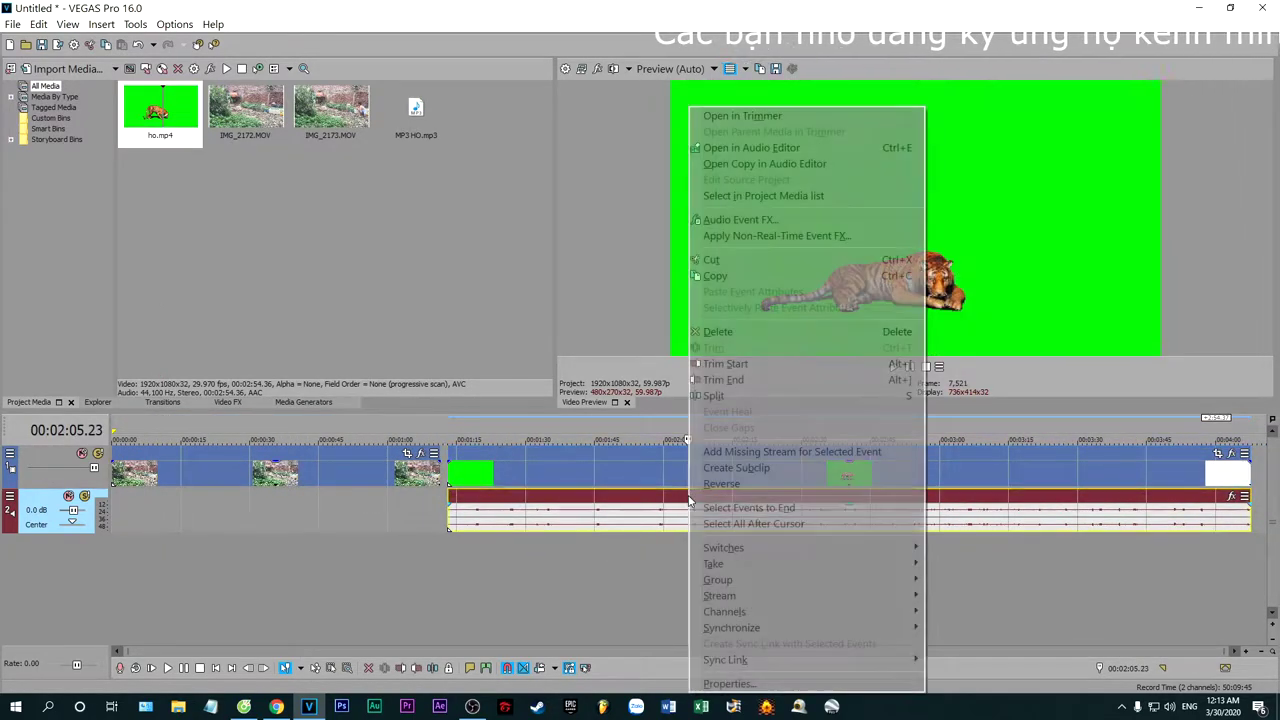
click(706, 334)
Step: Trim the tiger clip's start to about 00:01:24, then place it on a new bottom video track at the timeline start
click(506, 431)
click(456, 430)
click(489, 430)
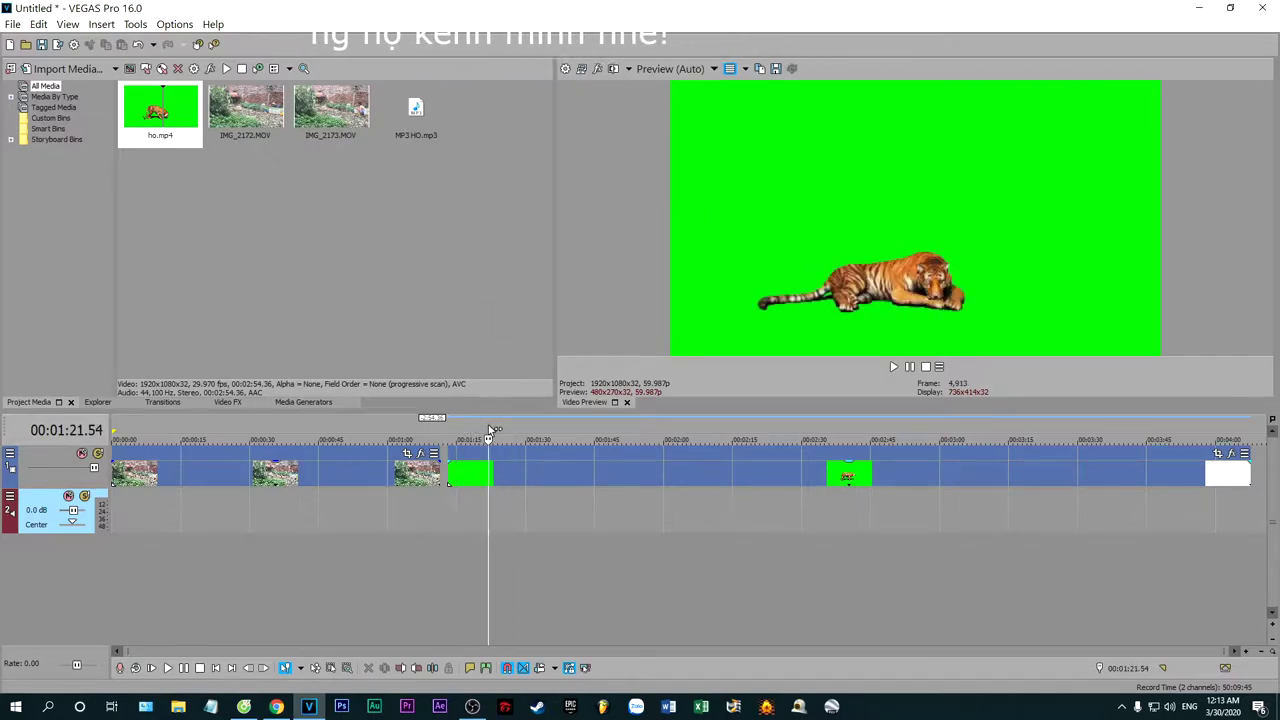
drag(457, 455, 509, 457)
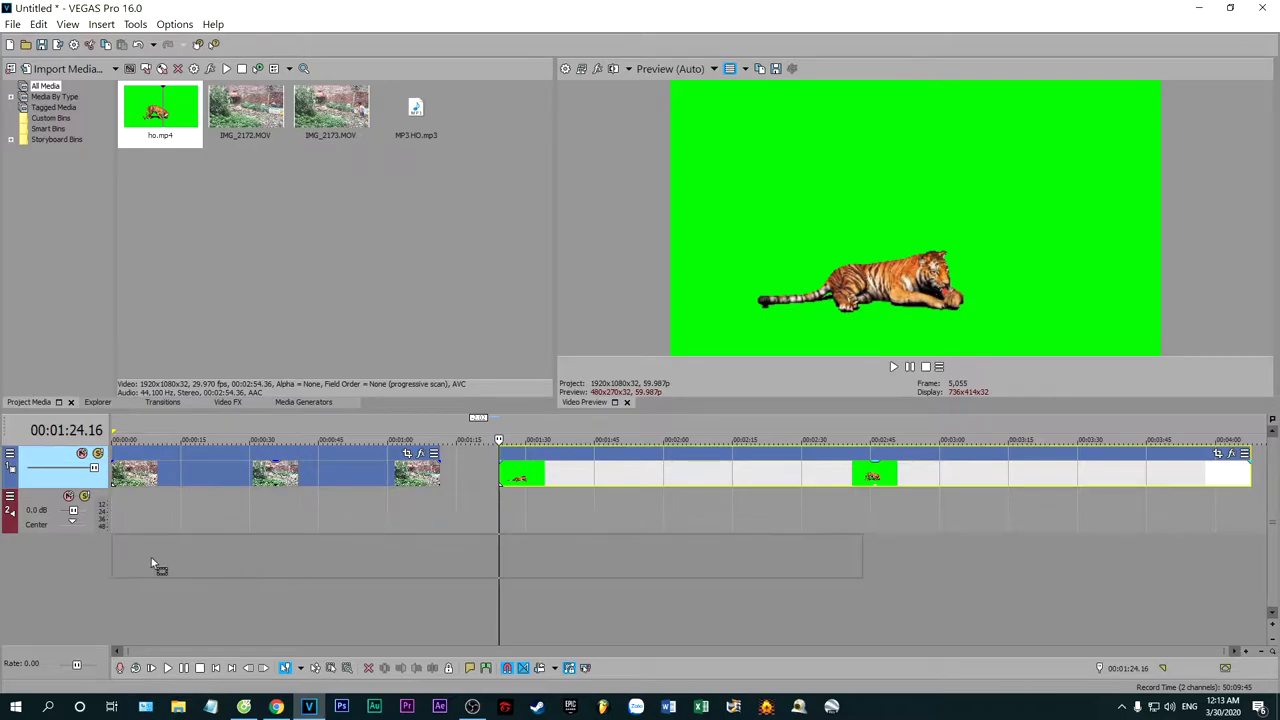
drag(152, 561, 154, 562)
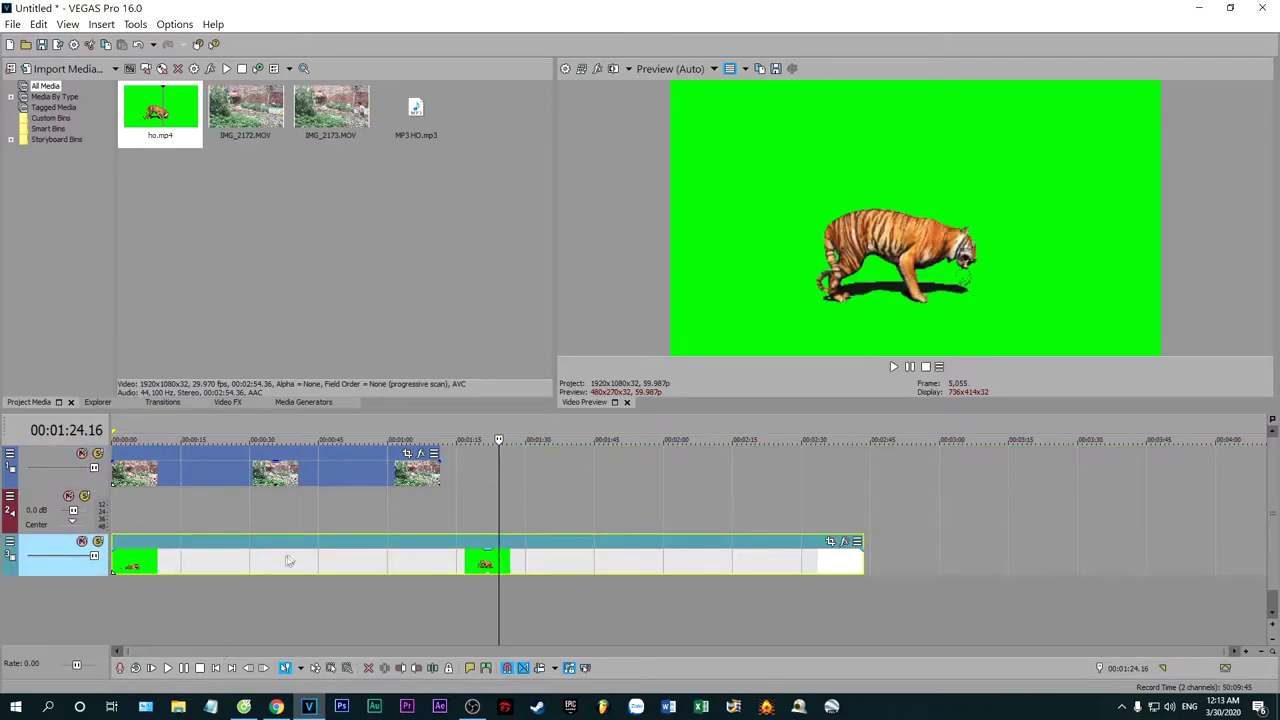
Step: Split the tiger clip with the playhead at 00:01:20.52 and delete the part after the split
click(440, 533)
click(406, 535)
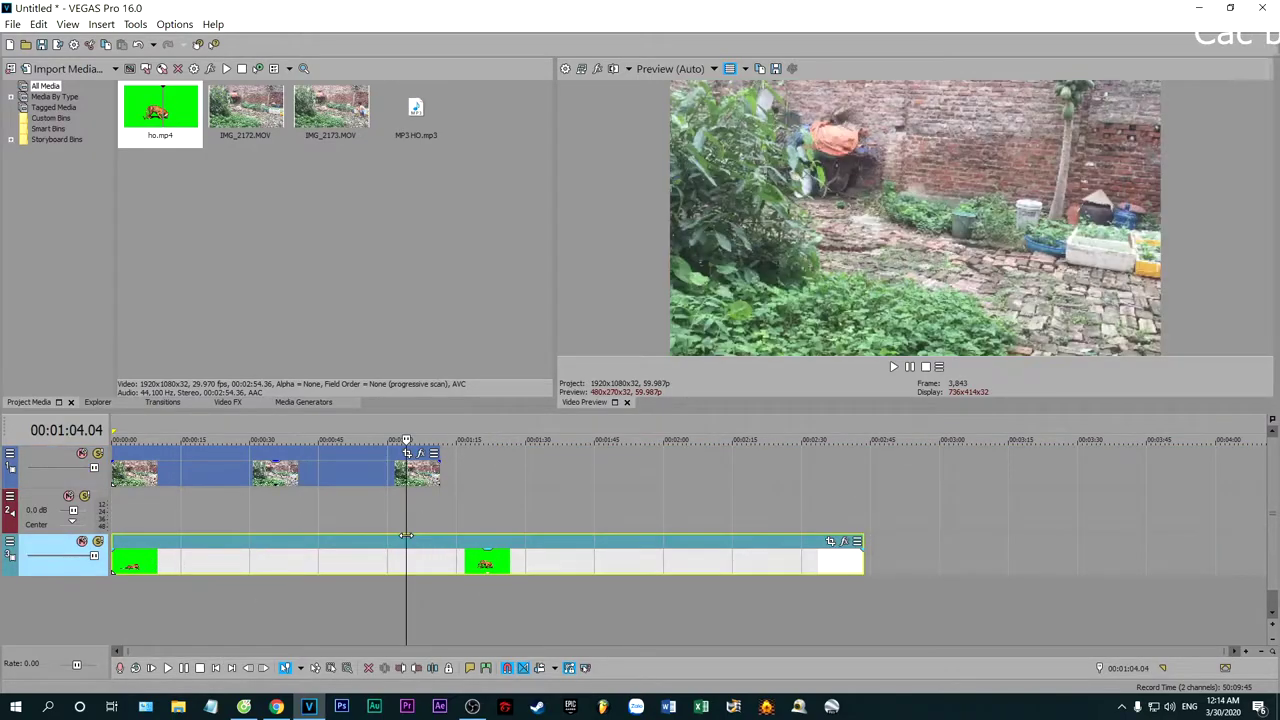
drag(410, 538, 497, 545)
click(457, 540)
click(427, 545)
click(448, 545)
click(459, 544)
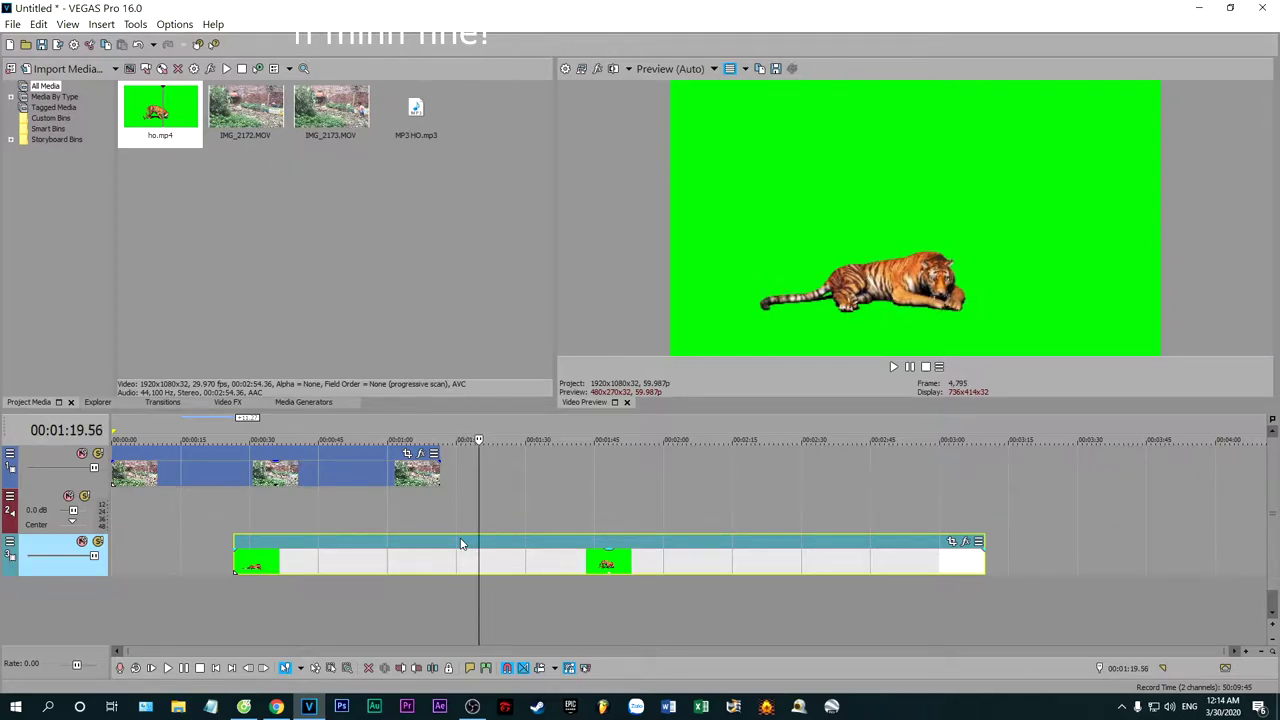
key(Left)
key(Left)
key(Left)
key(Left)
key(Left)
key(Left)
key(Left)
key(Left)
key(Left)
key(Left)
key(Left)
key(Left)
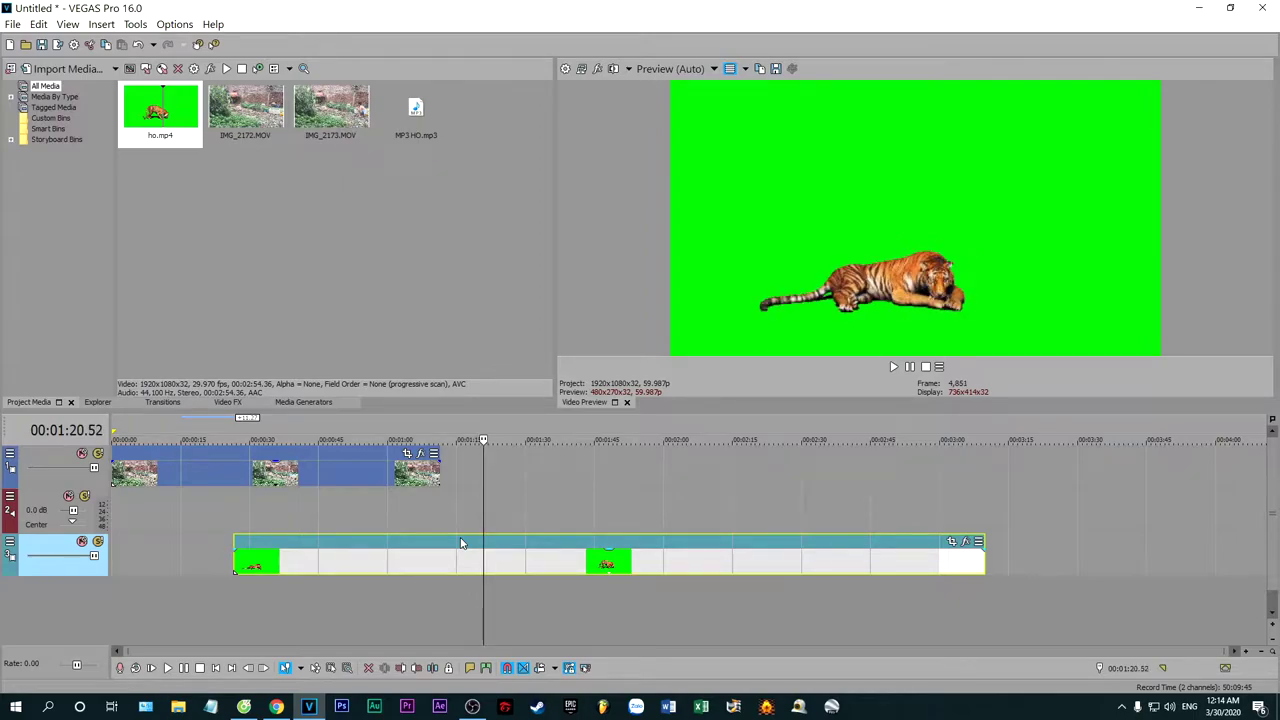
key(s)
right_click(517, 550)
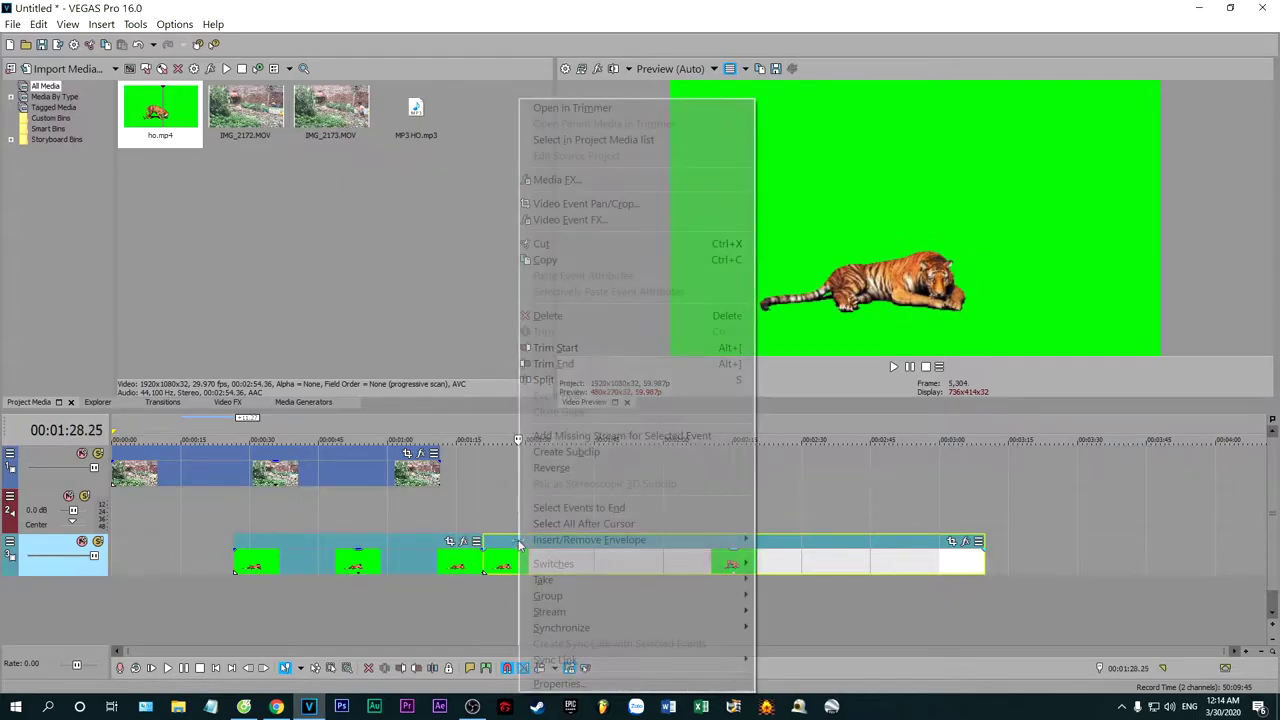
click(540, 315)
Step: Move the remaining tiger clip to the start of the timeline and delete the empty audio track above it
drag(405, 543, 247, 558)
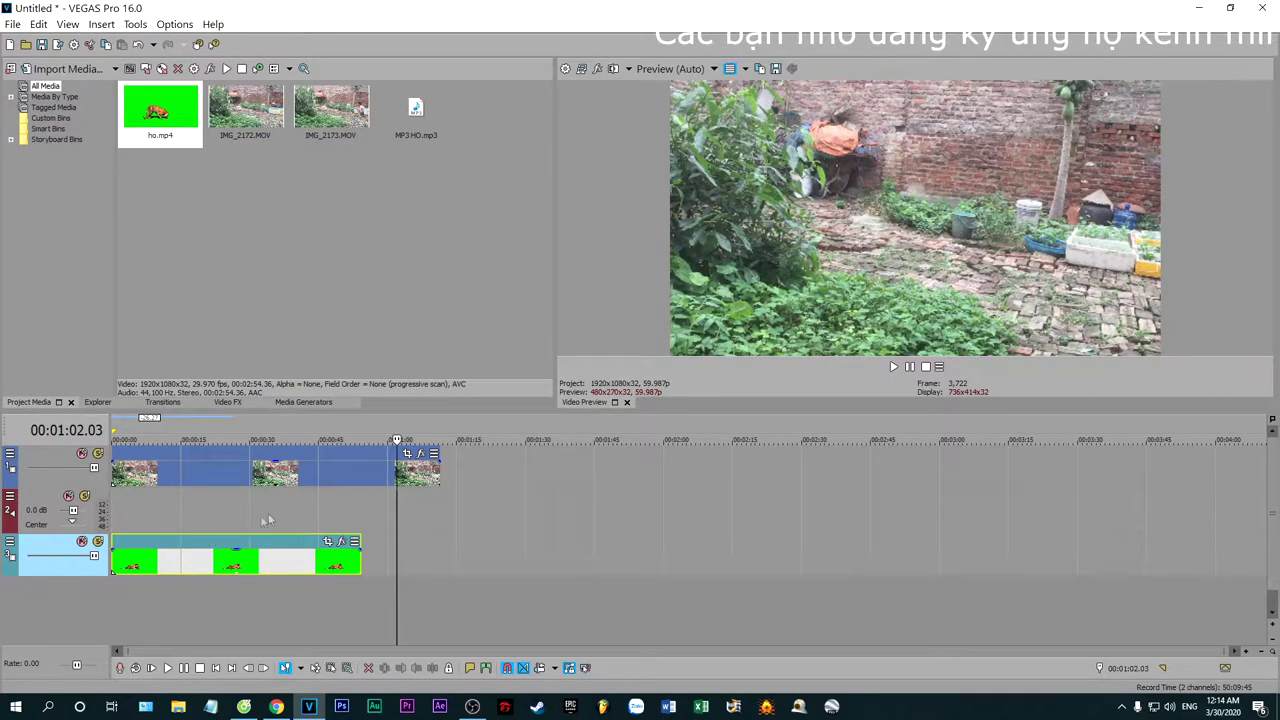
right_click(44, 500)
click(86, 231)
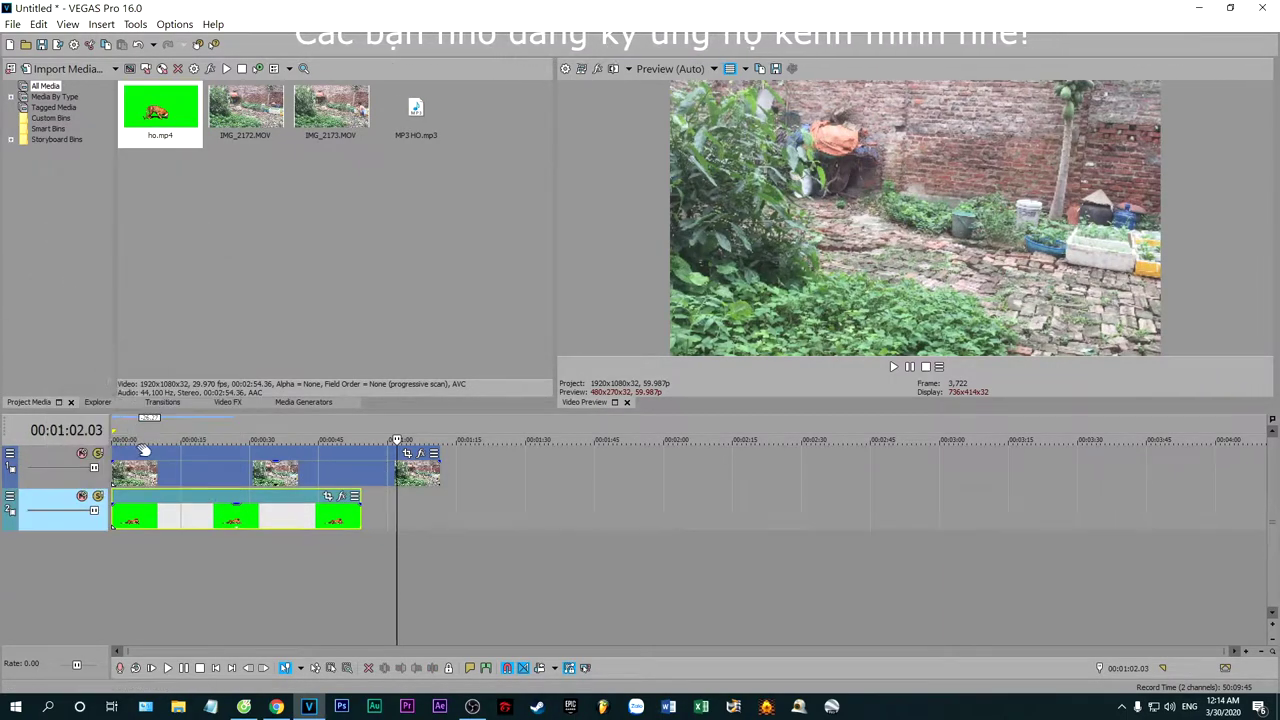
Step: Add IMG_2173.MOV at the start of the timeline on new tracks below the tiger clip
click(172, 470)
drag(341, 94, 130, 574)
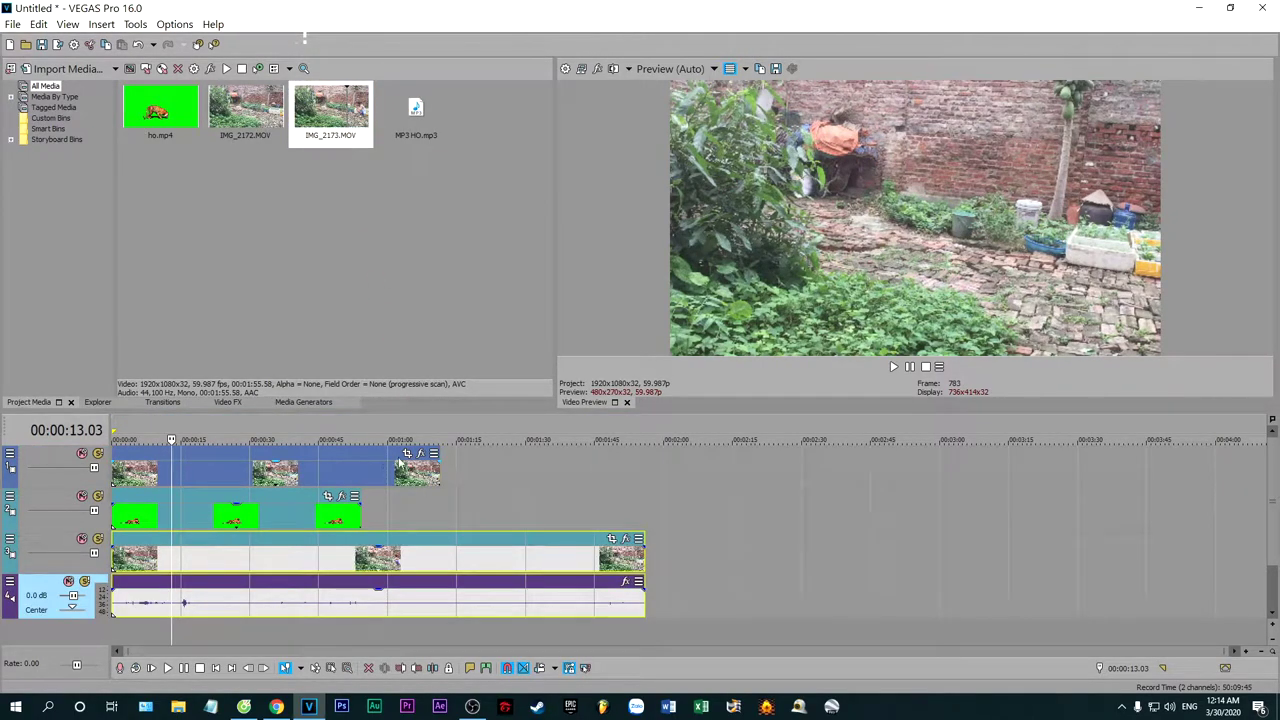
Step: Draw a closed Pan/Crop mask around the bush and foreground plants on the IMG_2172 clip at 00:00:00.00
click(349, 468)
click(408, 456)
click(215, 667)
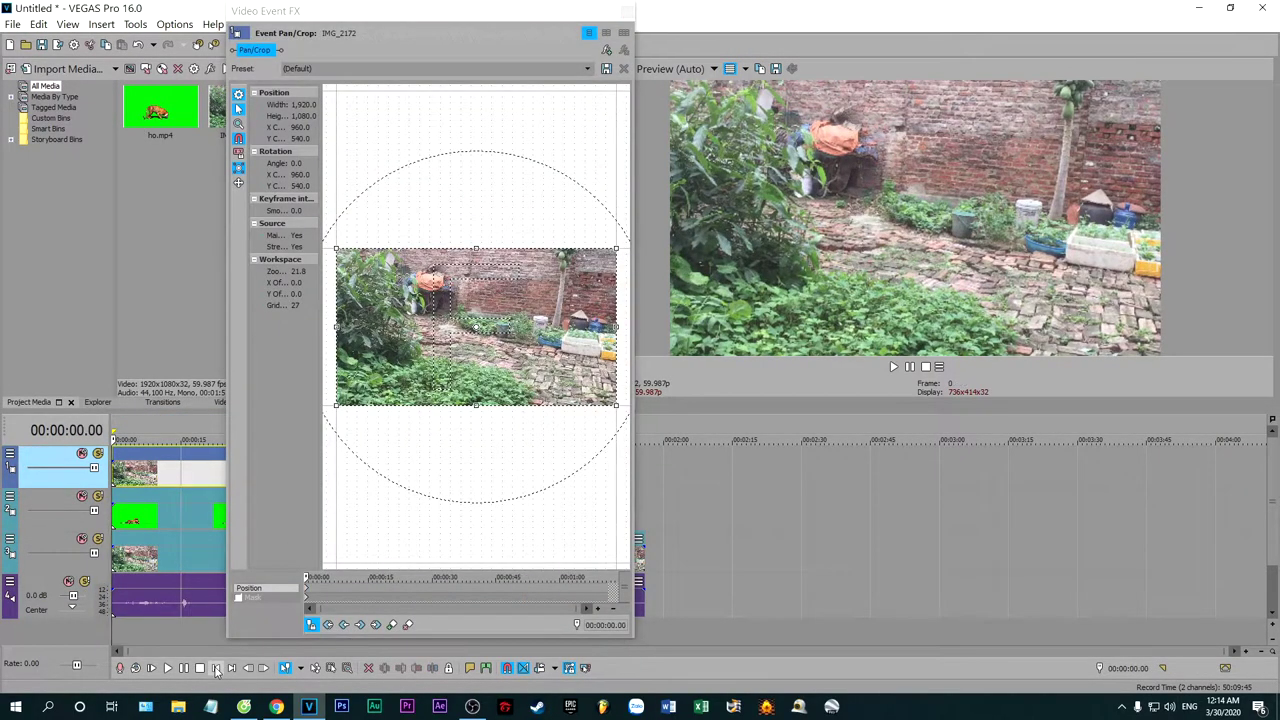
scroll(434, 429, down, 4)
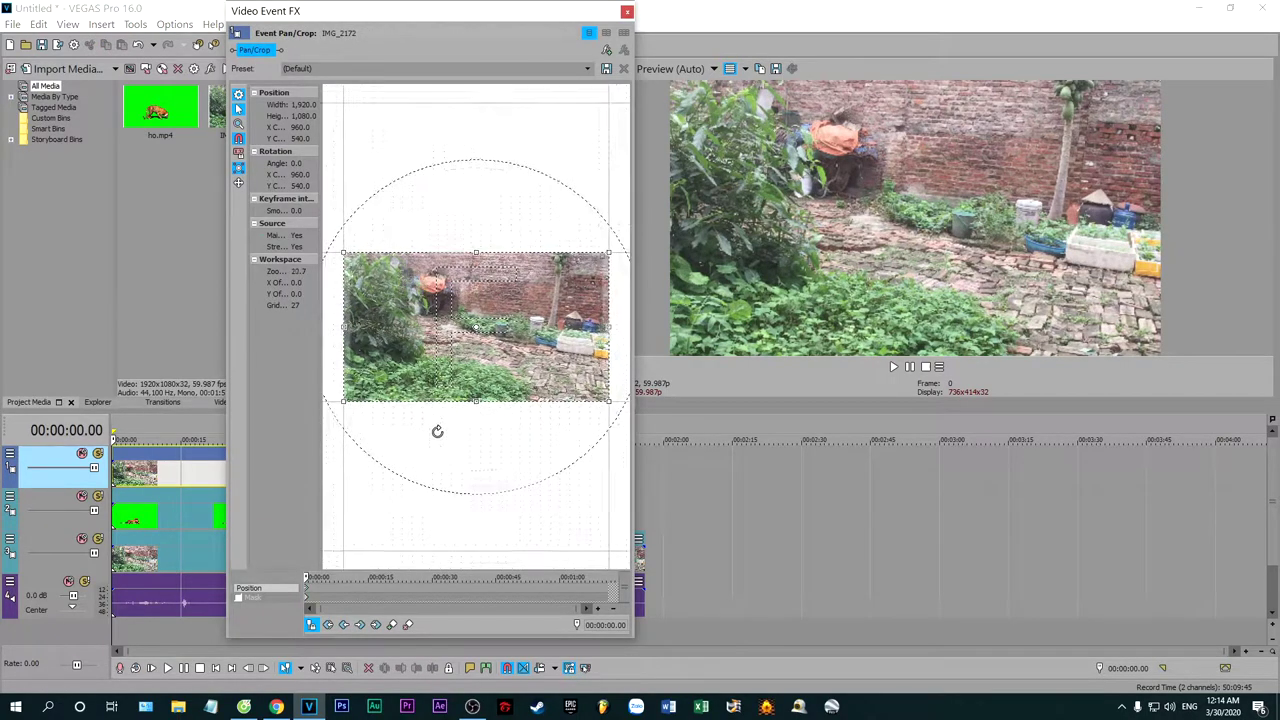
click(240, 598)
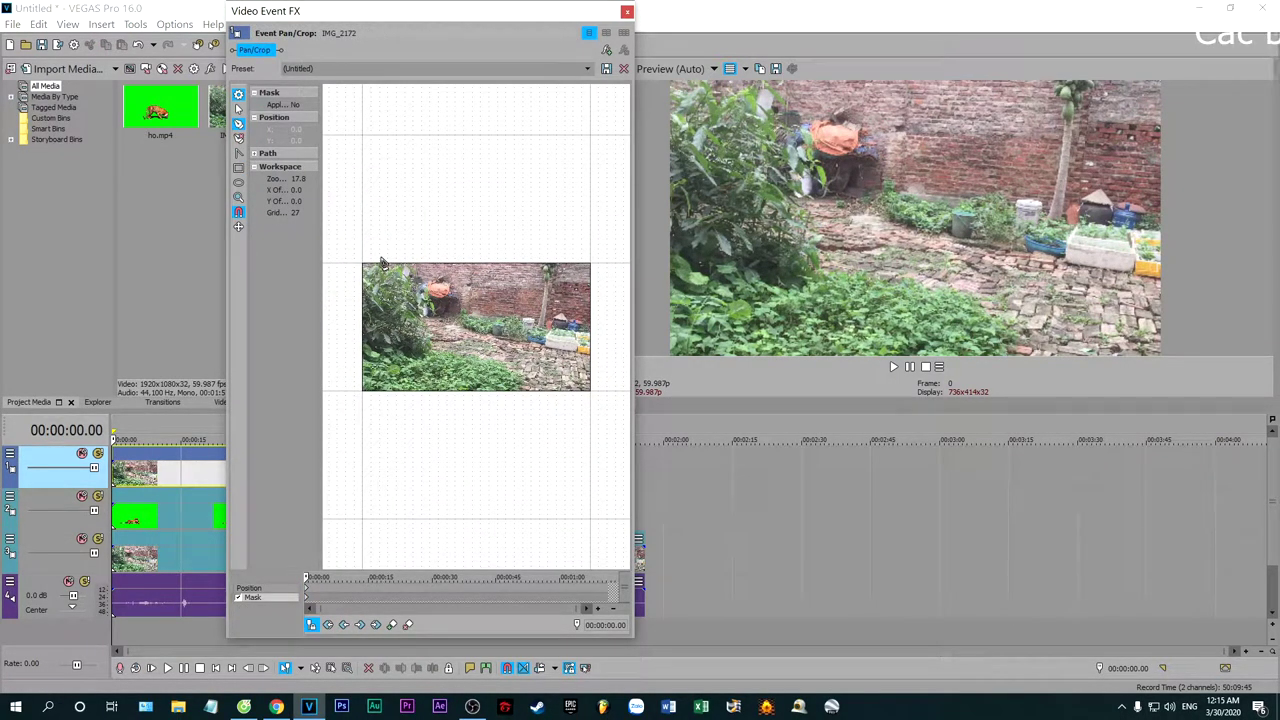
click(473, 353)
click(502, 360)
click(517, 372)
click(524, 389)
click(515, 409)
click(426, 418)
click(374, 414)
click(341, 384)
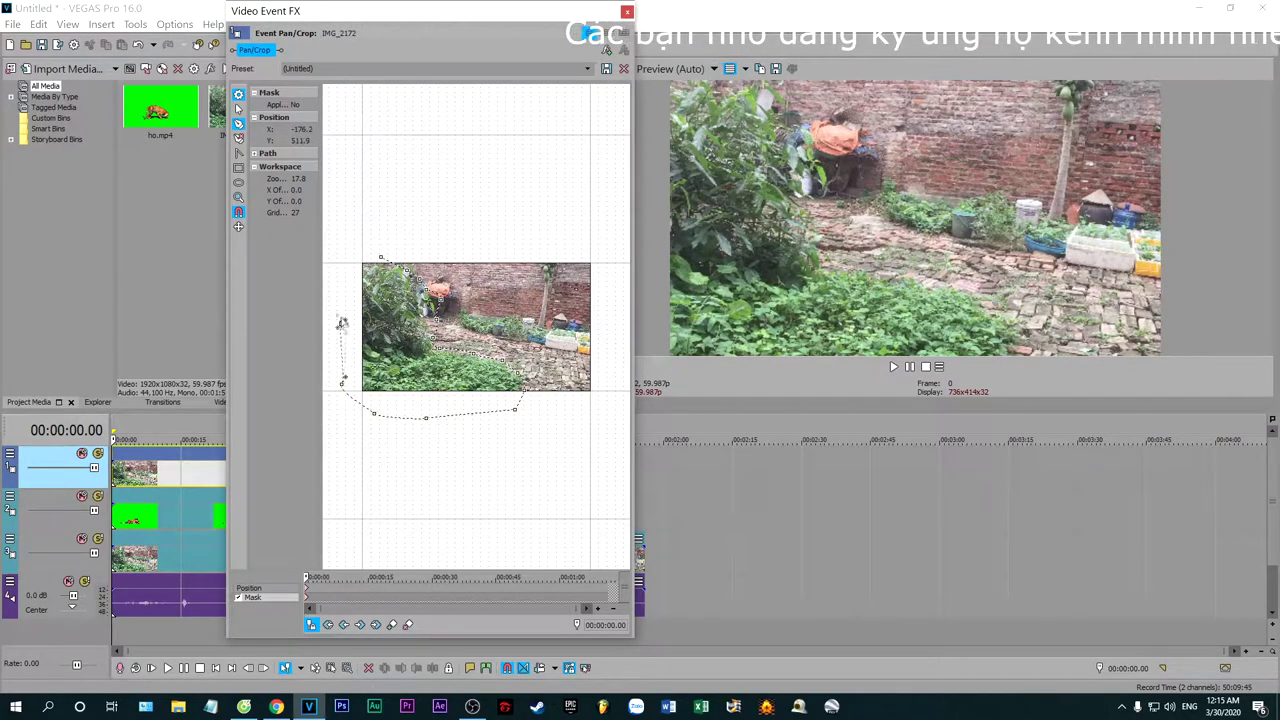
click(380, 258)
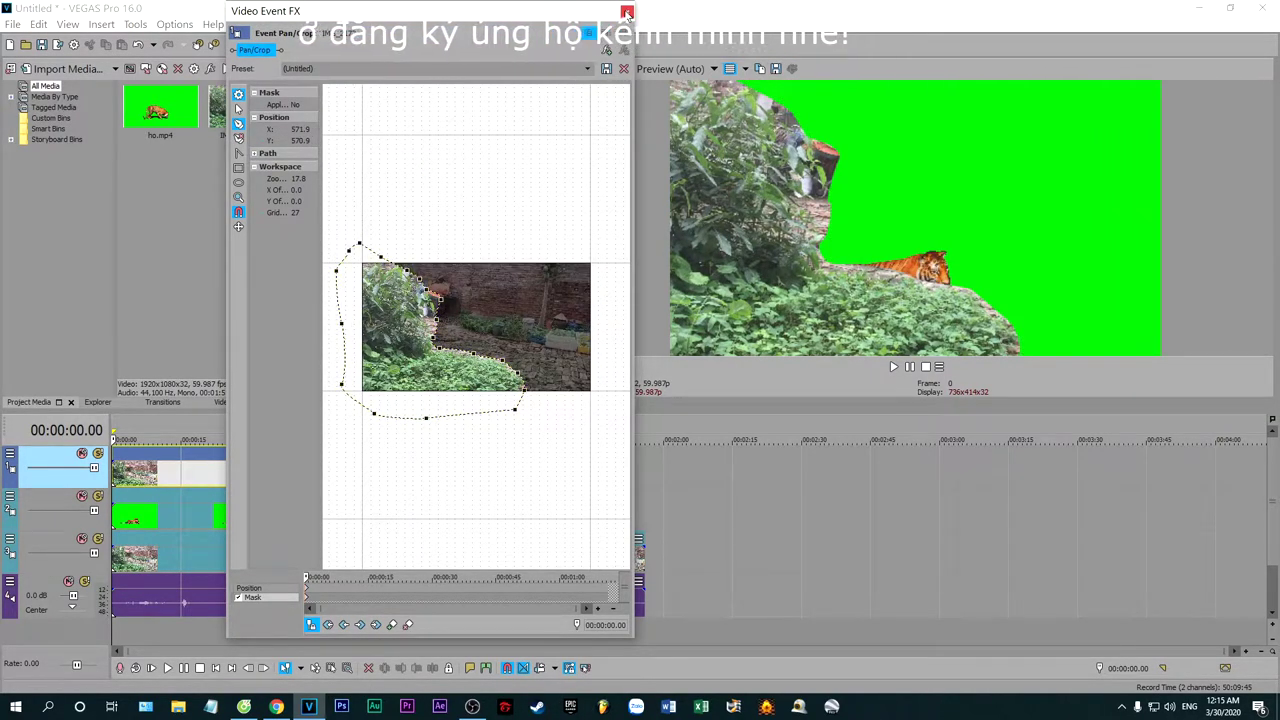
click(627, 13)
Step: Apply the default Chroma Keyer to the IMG_2172 clip with a foliage colour of 96, 0.21, 0.56 sampled from the preview
click(228, 402)
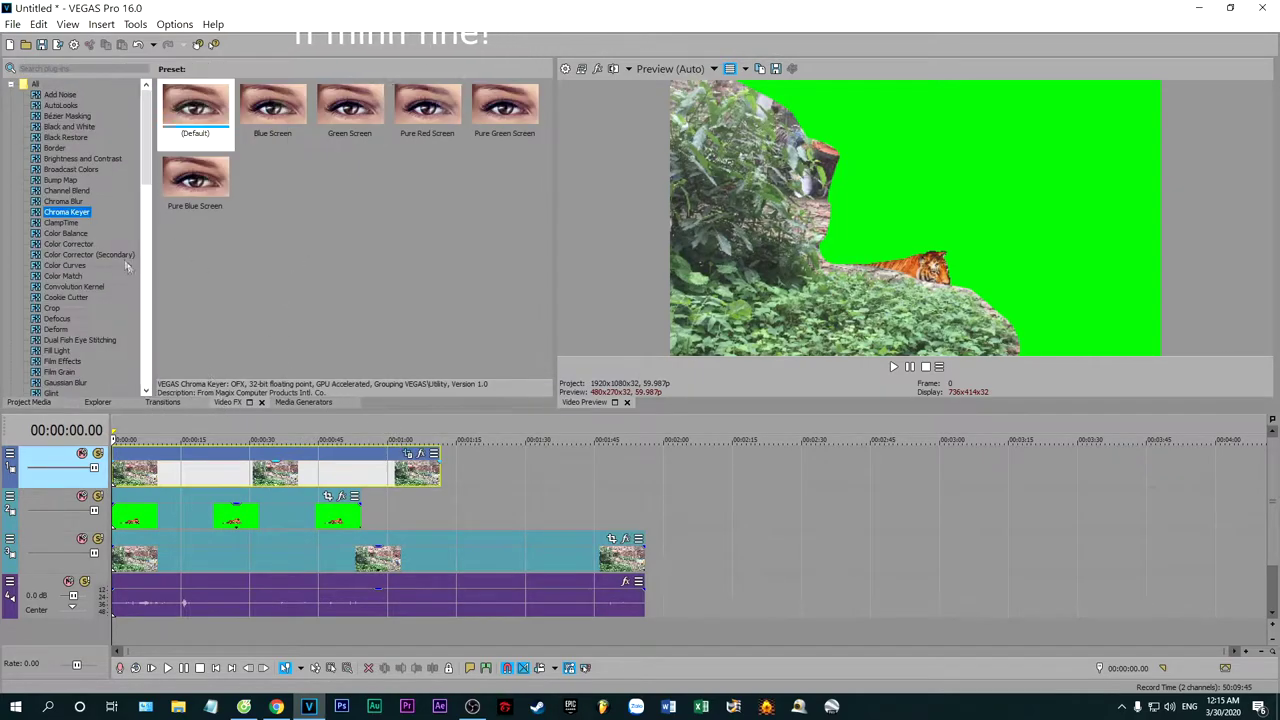
drag(210, 460, 210, 460)
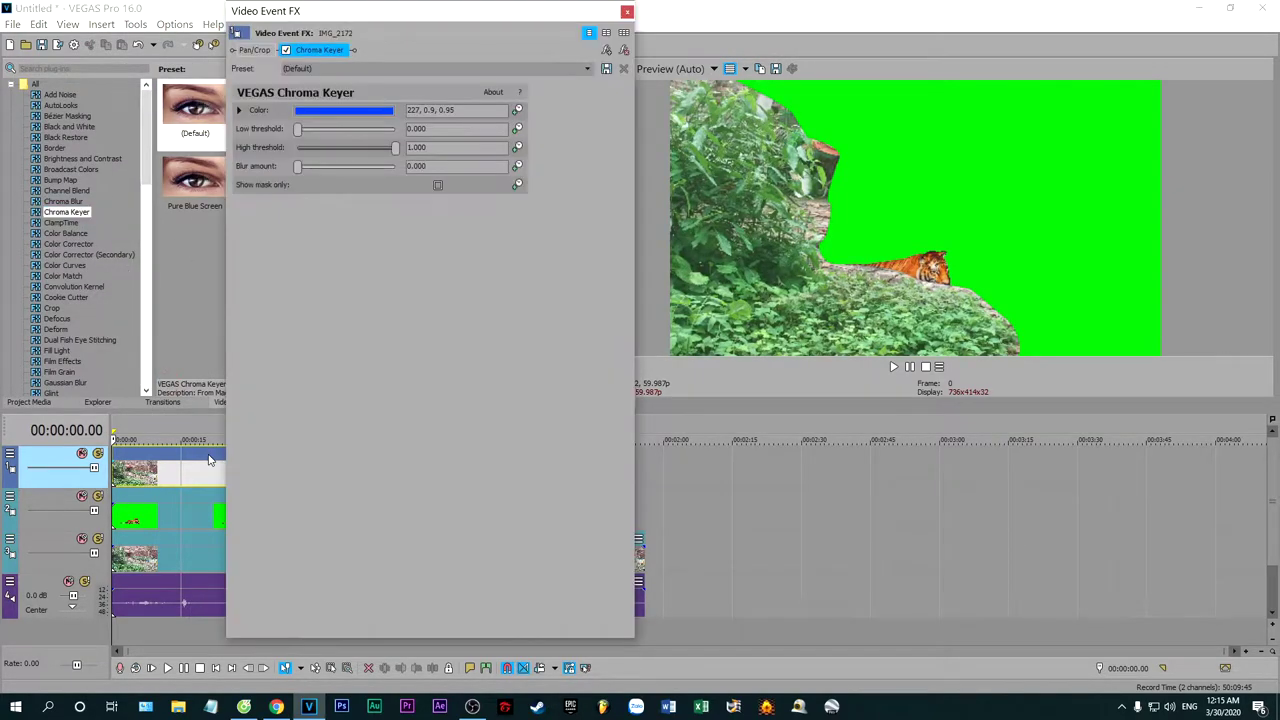
click(346, 113)
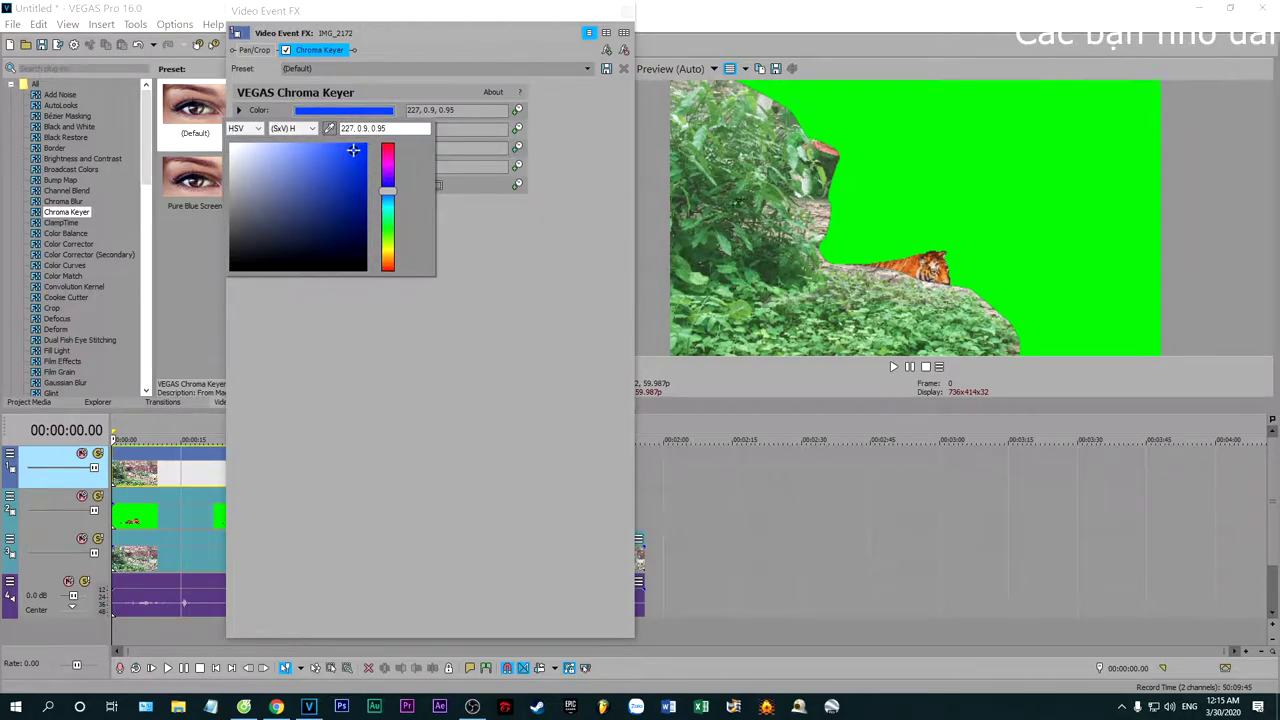
click(698, 214)
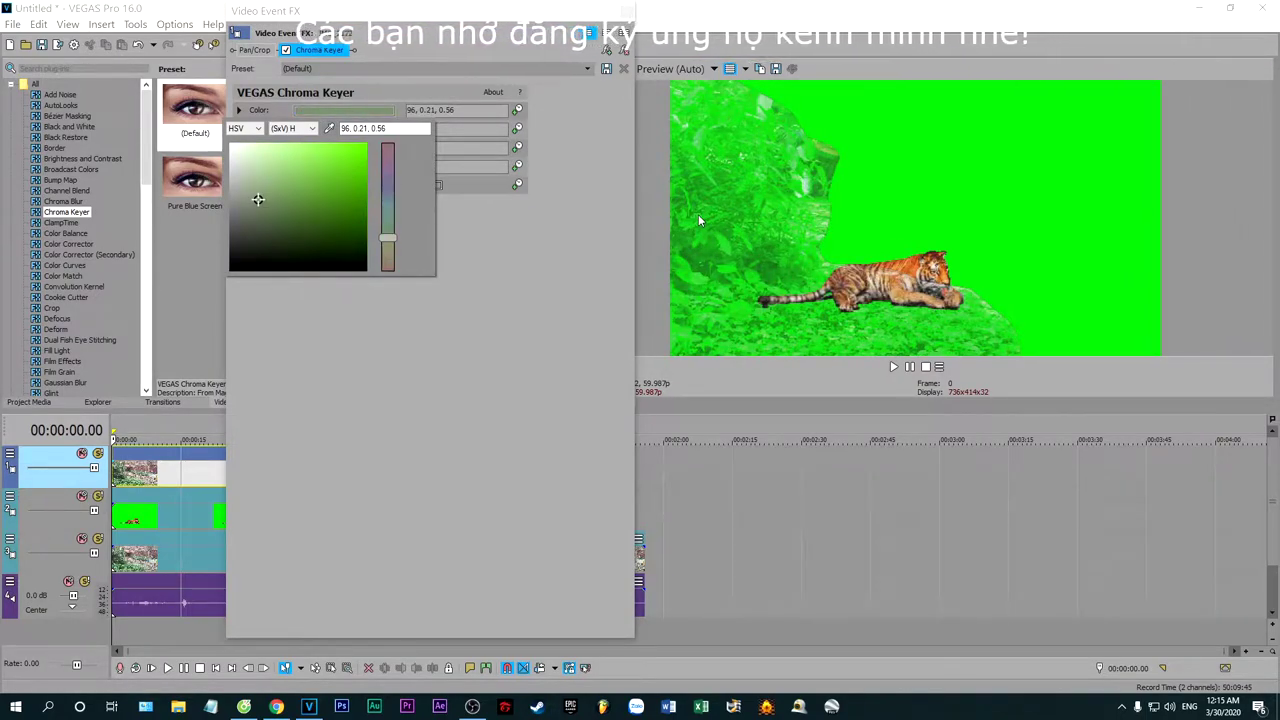
click(627, 11)
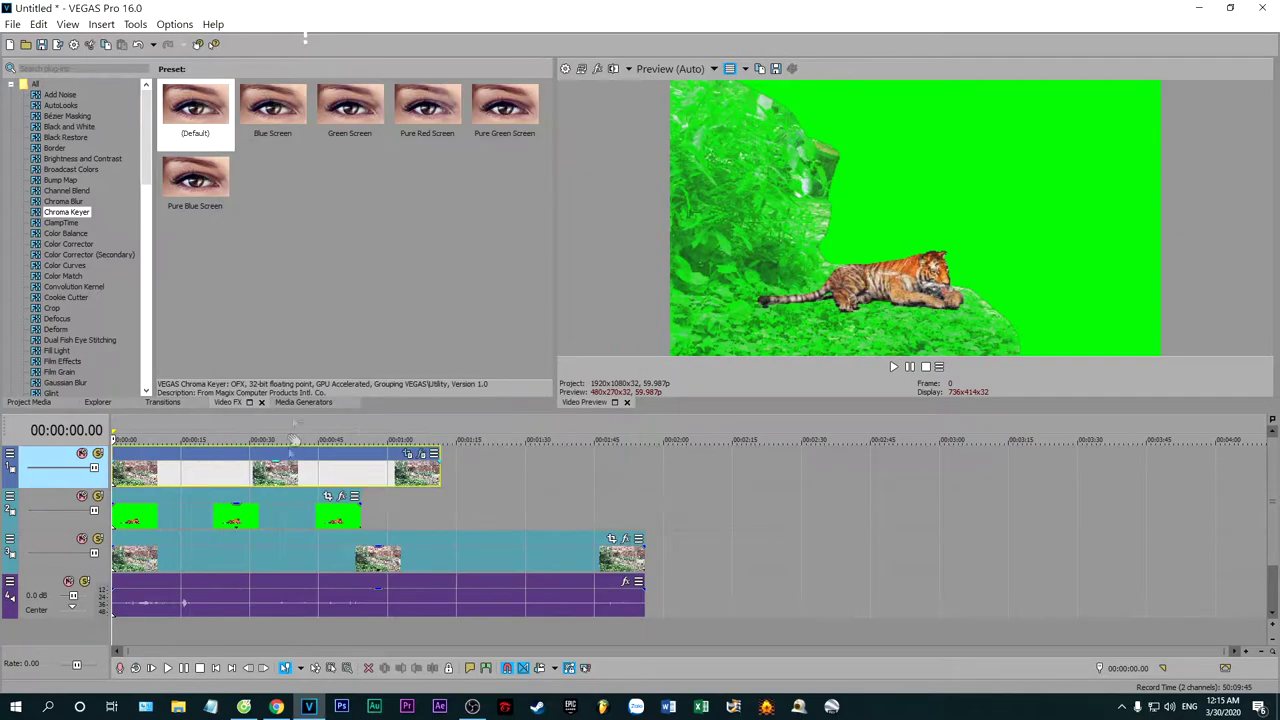
Step: Shift the tiger clip's Pan/Crop frame at 00:00:36.49 to centre X 1,351.1 and Y 720.0
click(281, 517)
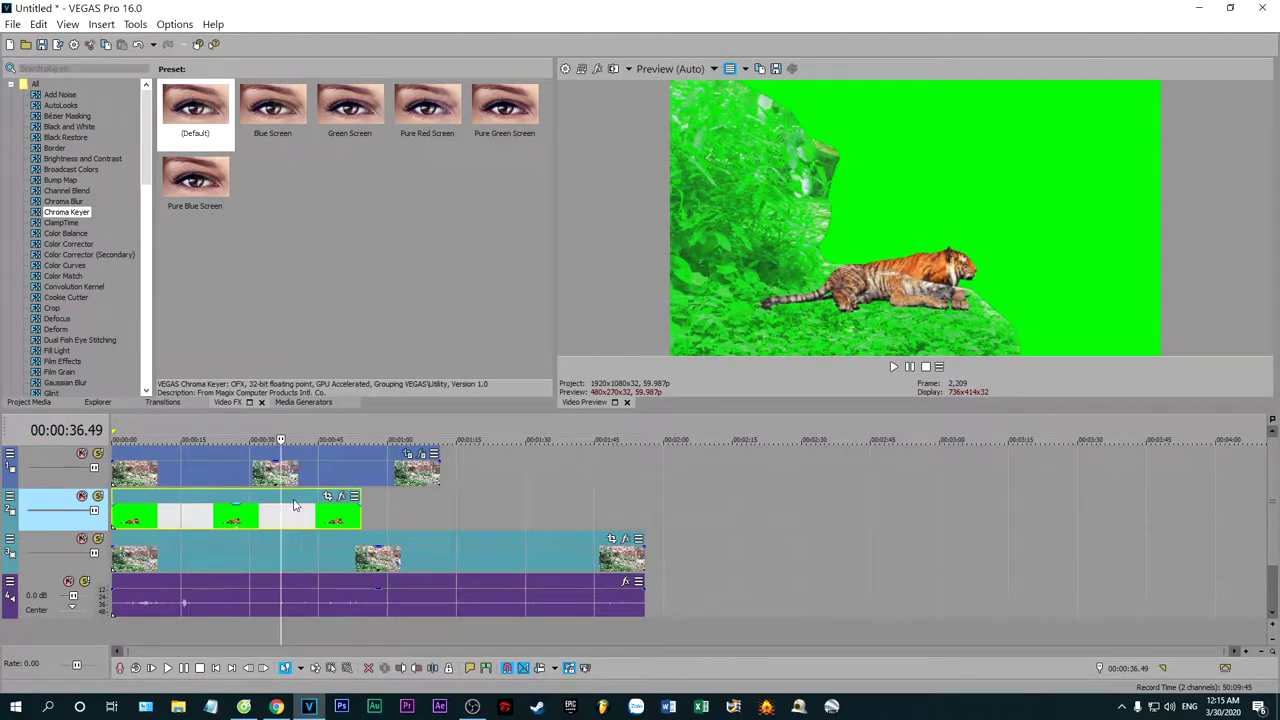
click(329, 497)
scroll(441, 337, down, 3)
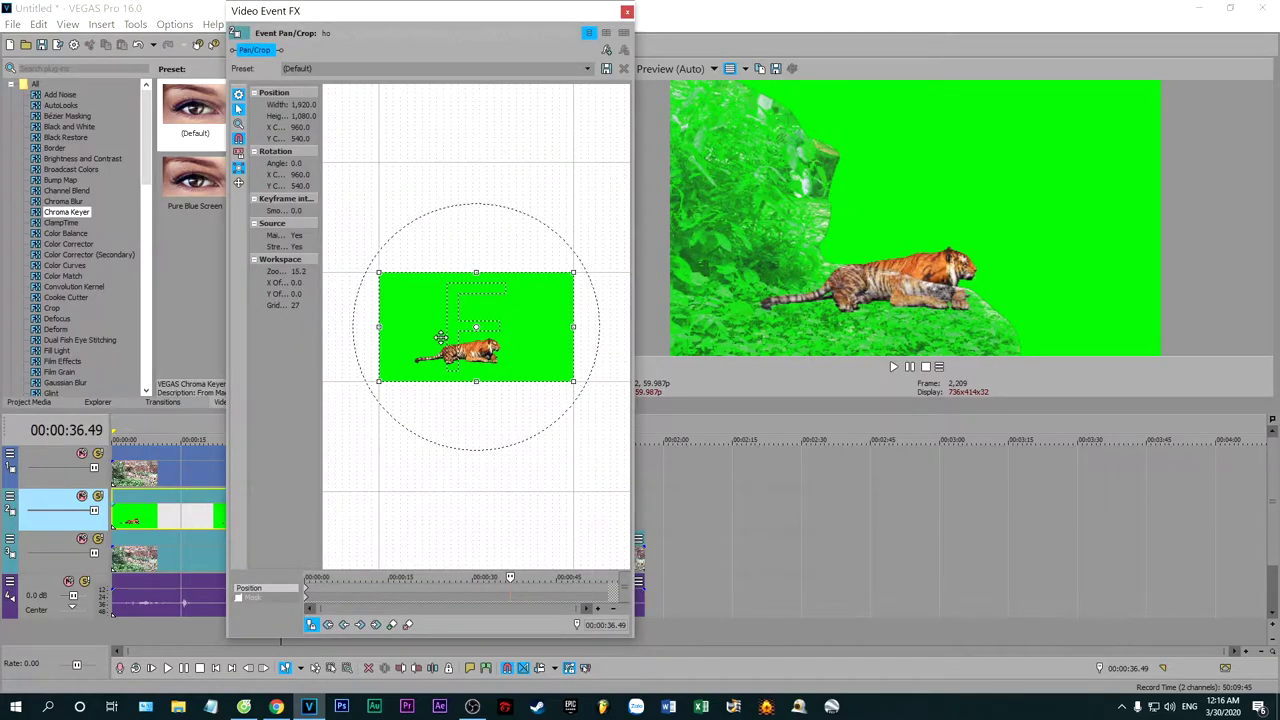
drag(525, 340, 564, 358)
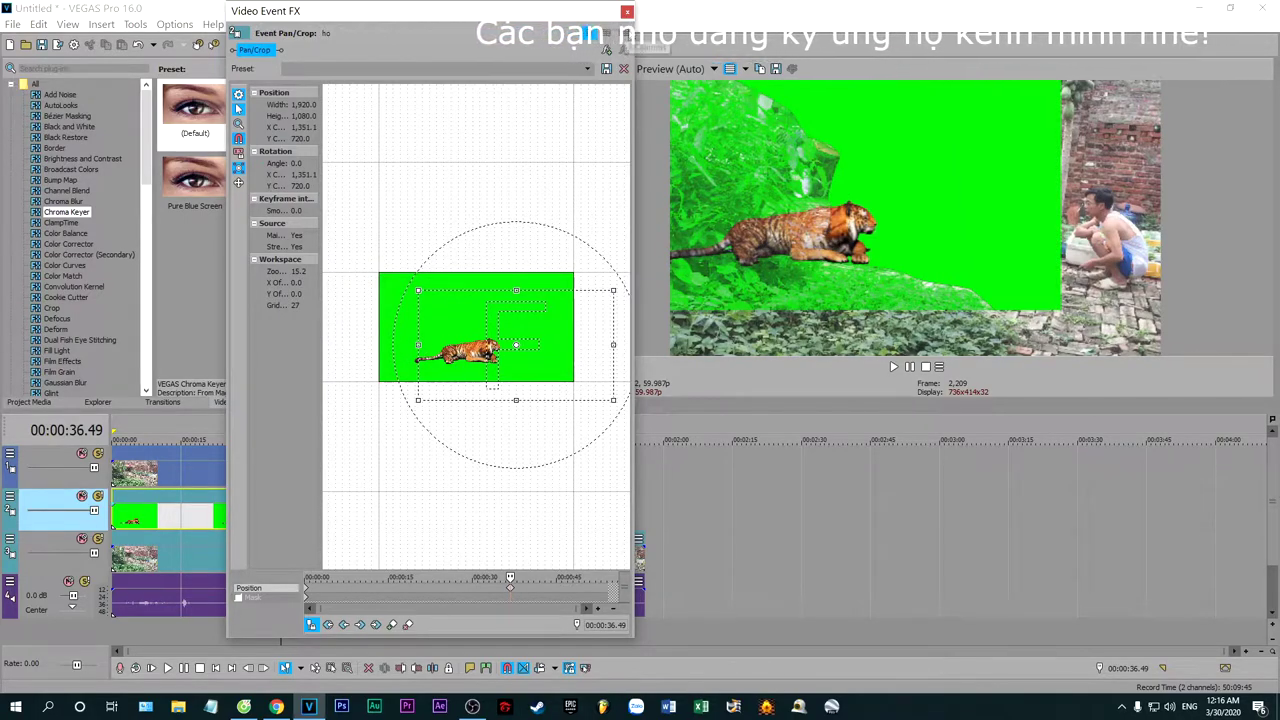
click(627, 11)
Step: Apply the default Chroma Keyer to the tiger clip, sampling its green background (120, 0.93, 0.92) and setting the high threshold to about 0.988
drag(67, 212, 208, 508)
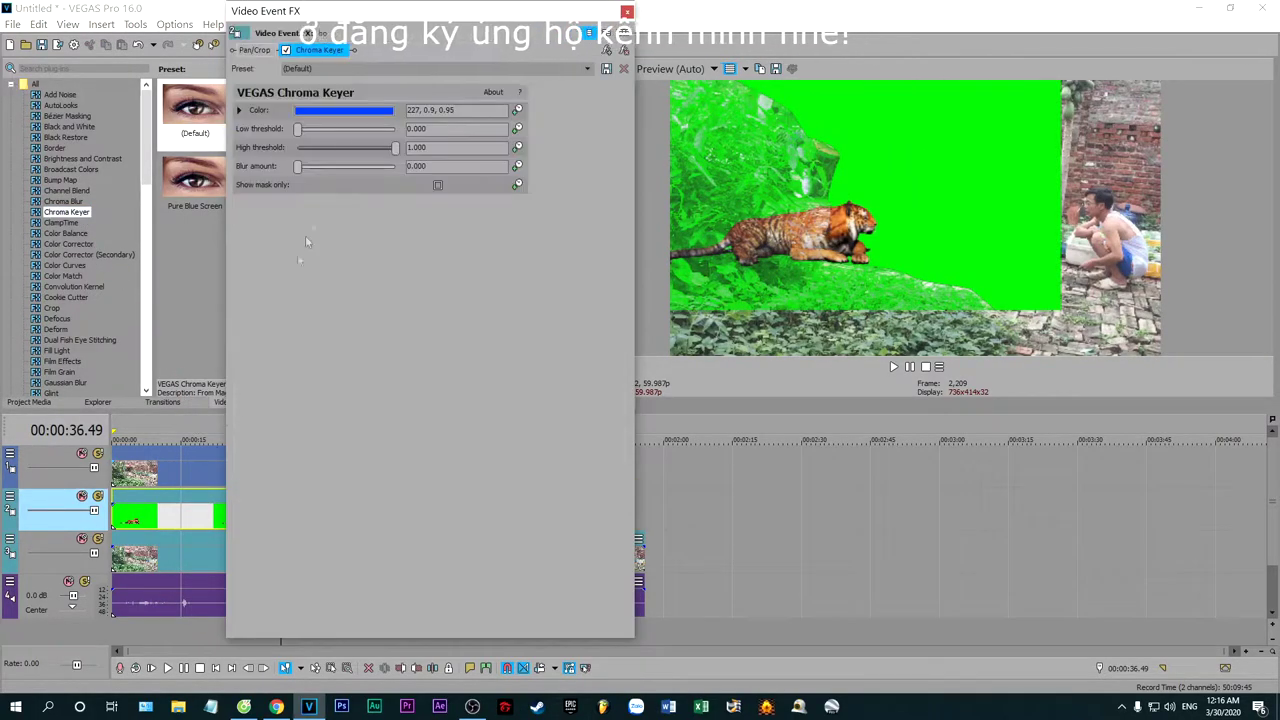
click(343, 112)
click(329, 128)
click(878, 130)
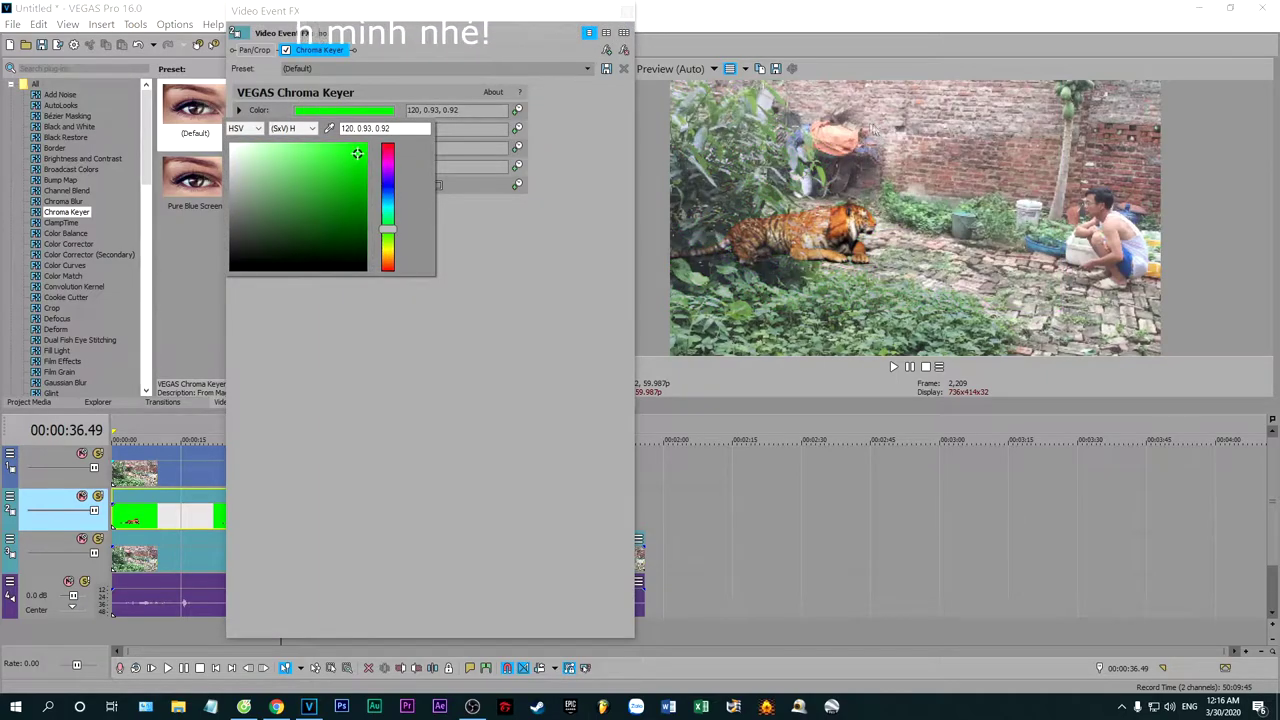
click(502, 254)
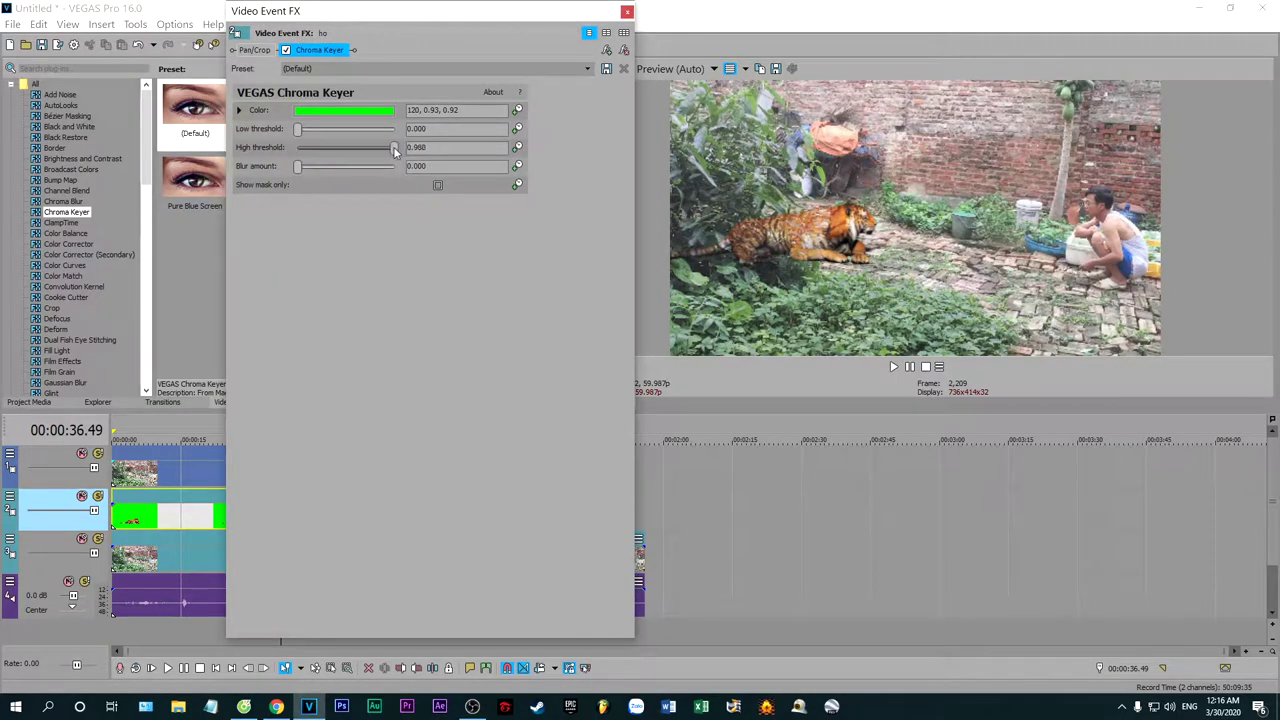
click(627, 12)
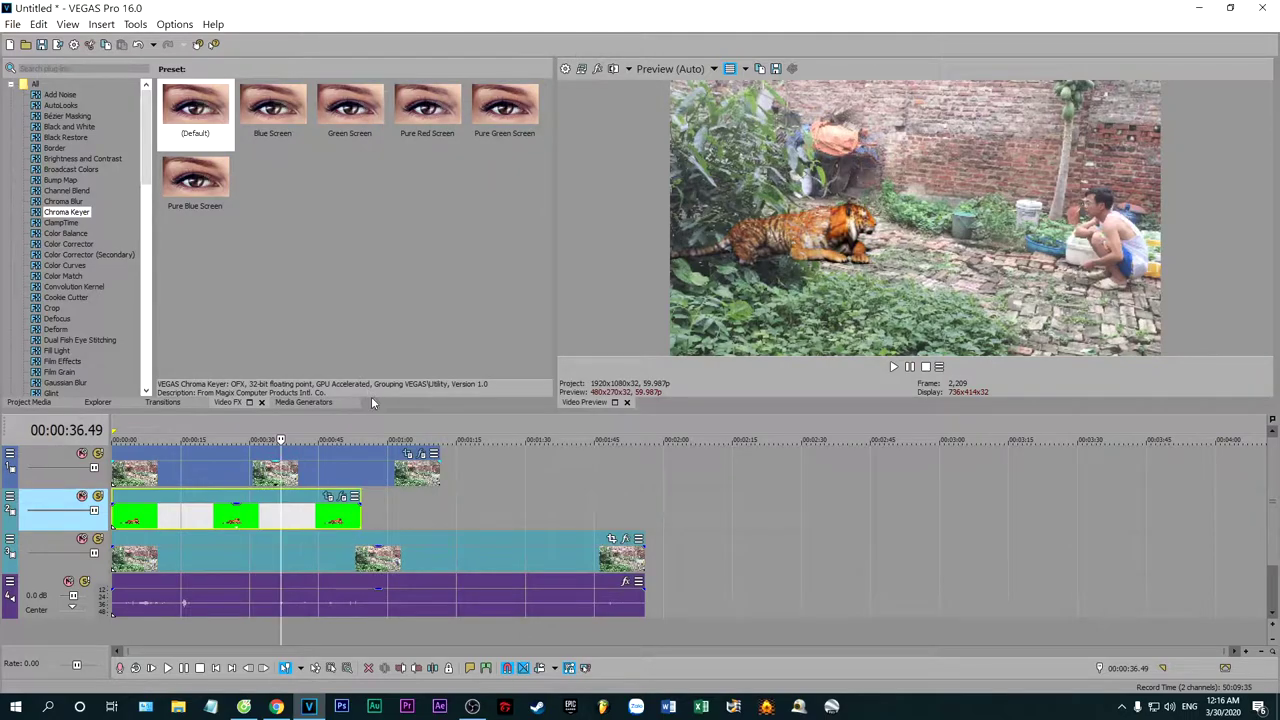
Step: Delete the keyed IMG_2172 clip from the top video track
click(353, 450)
right_click(353, 452)
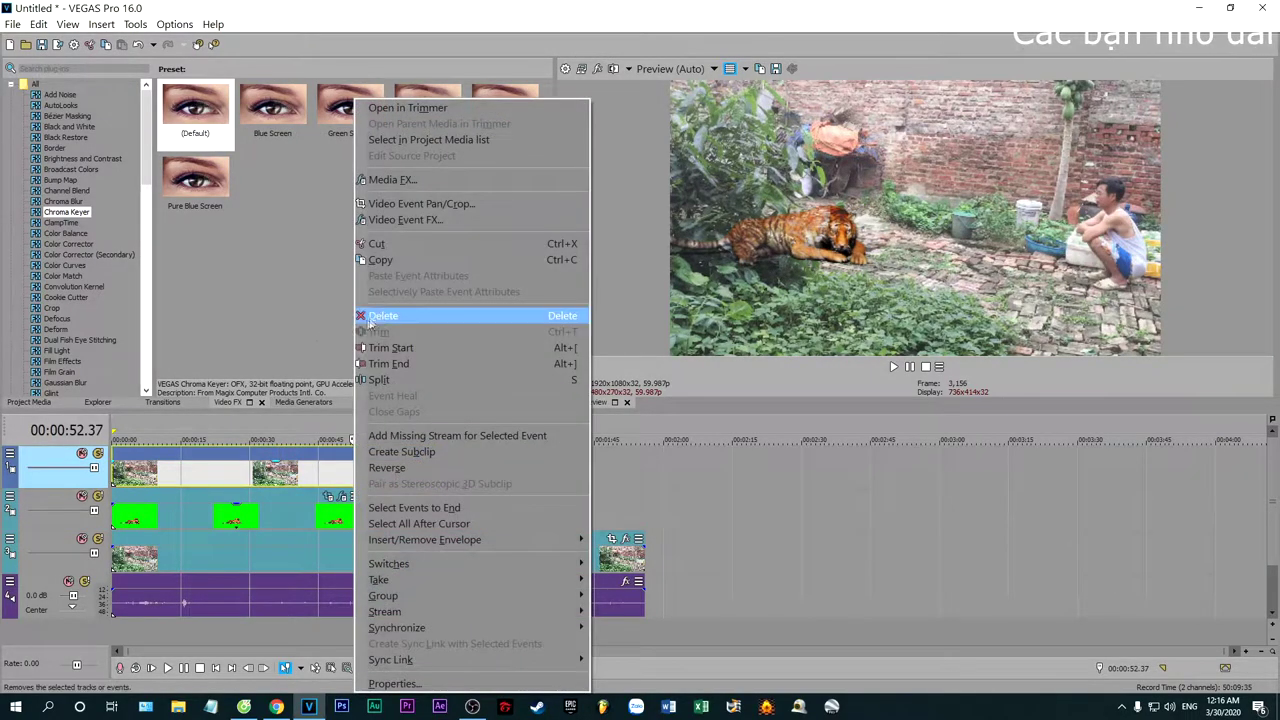
click(378, 318)
Step: Add IMG_2172.MOV from the project media to the empty top video track and delete its audio event
click(41, 405)
drag(245, 110, 489, 507)
click(489, 507)
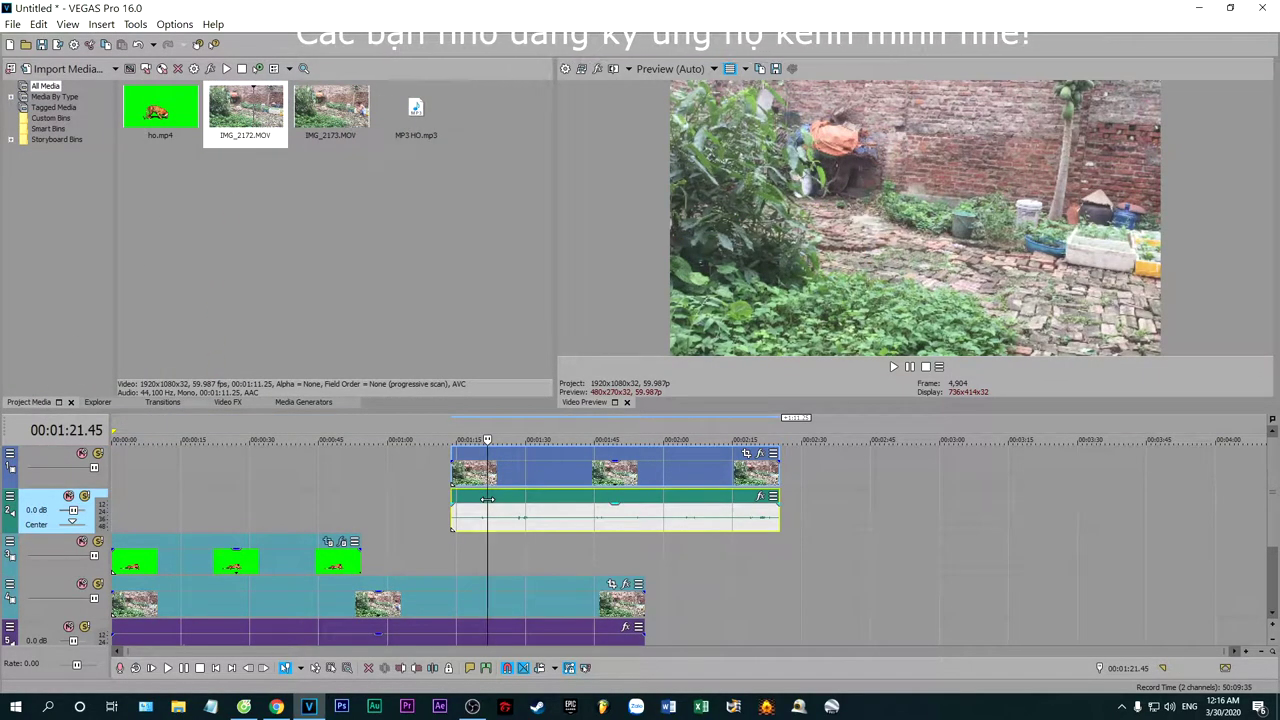
right_click(489, 507)
click(501, 334)
Step: Move the new IMG_2172 clip to the timeline start and delete the empty audio track beneath it
drag(569, 457, 228, 460)
click(45, 504)
right_click(46, 505)
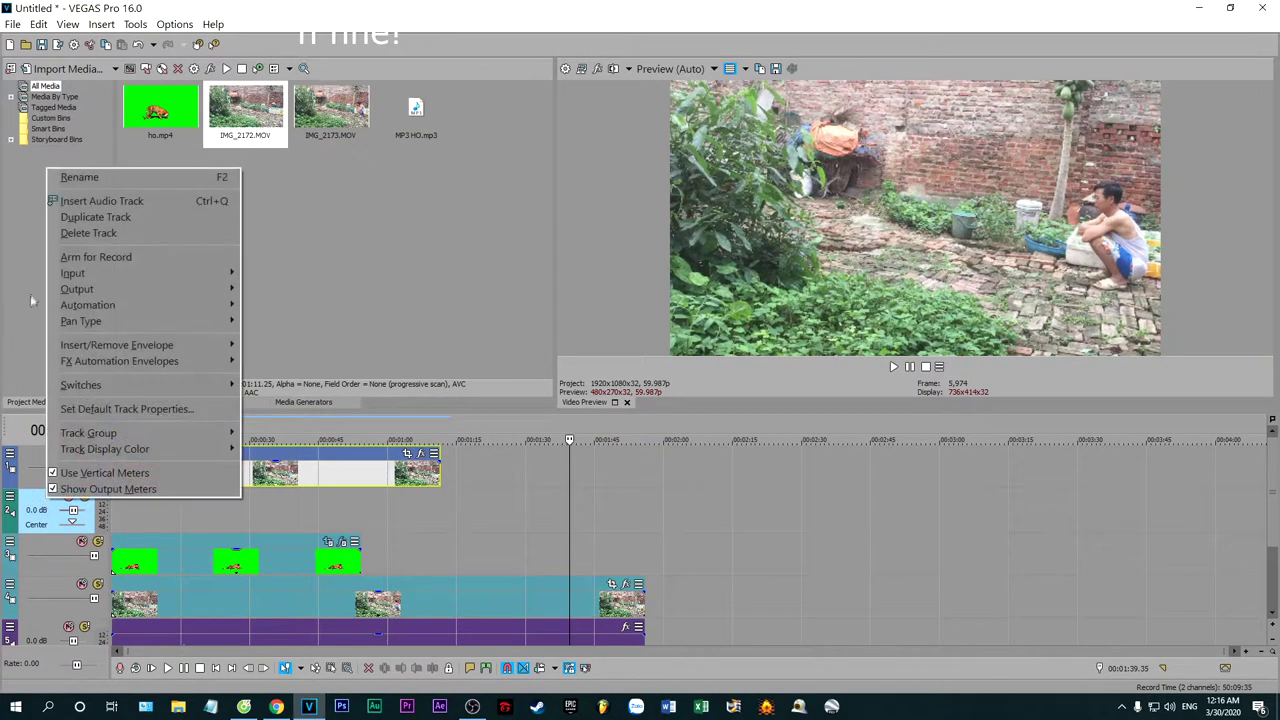
click(60, 233)
Step: Draw a closed Pan/Crop mask around the bush and foreground plants on the new IMG_2172 clip at 00:00:18.16
click(196, 453)
click(407, 455)
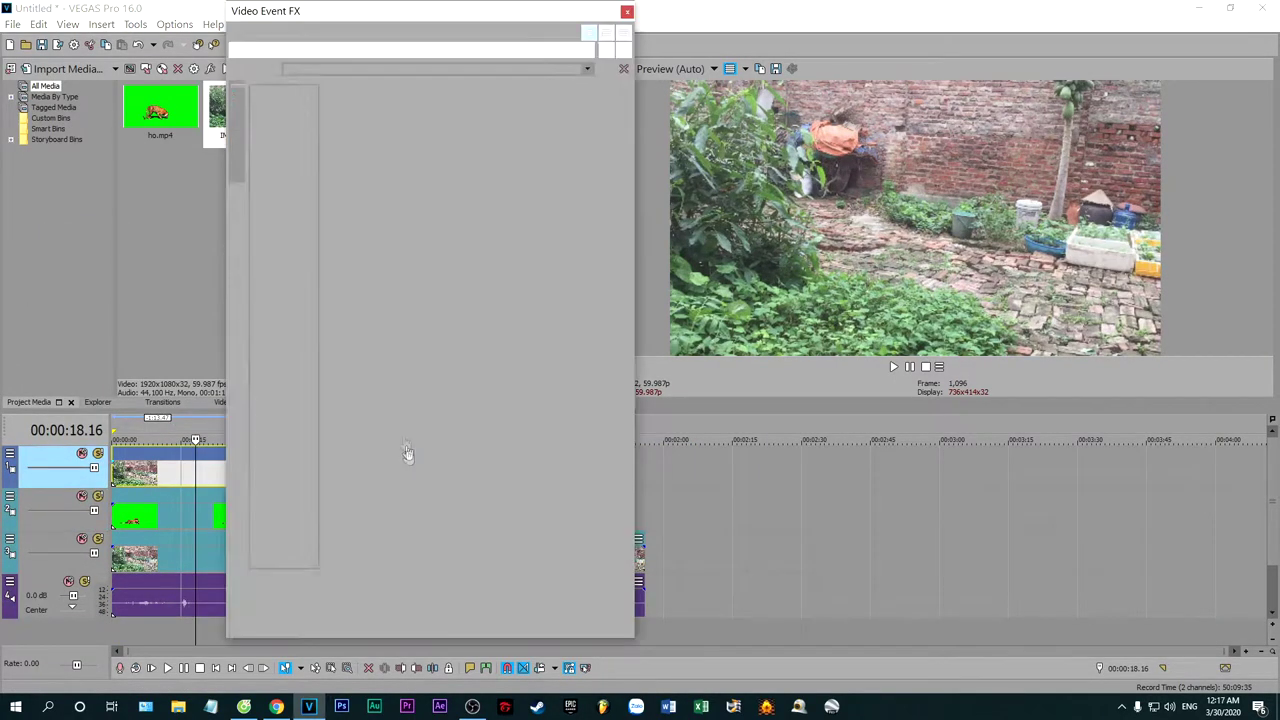
click(239, 597)
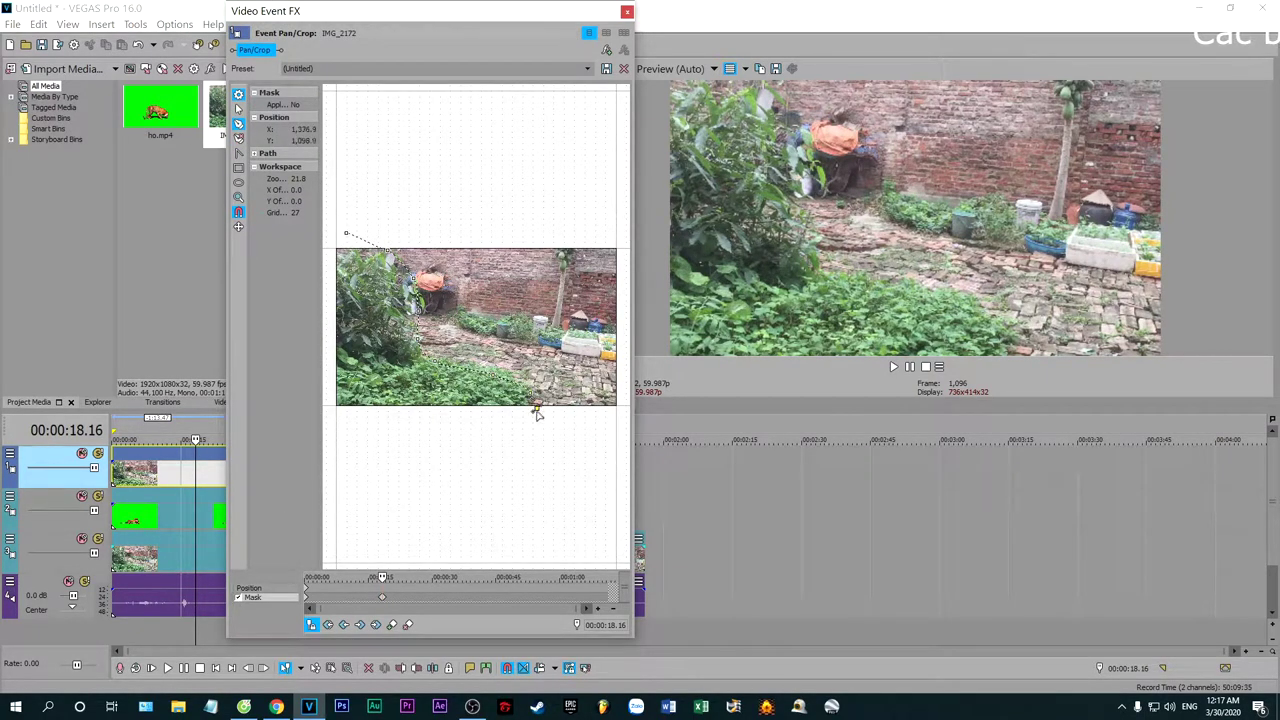
click(346, 234)
click(626, 12)
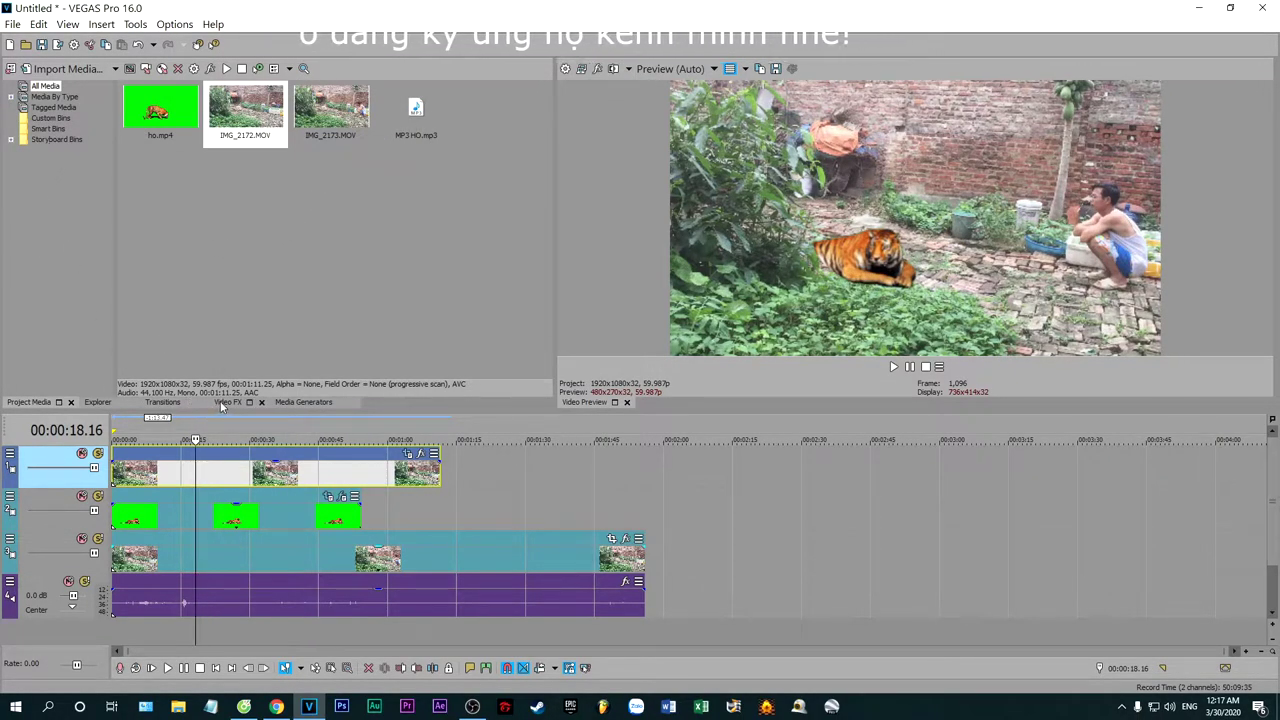
Step: Apply the default Chroma Keyer to the top IMG_2172 clip and sample the light background showing through the bush as key colour 38, 0.1, 0.78
click(227, 402)
click(66, 212)
drag(258, 460, 260, 462)
click(345, 112)
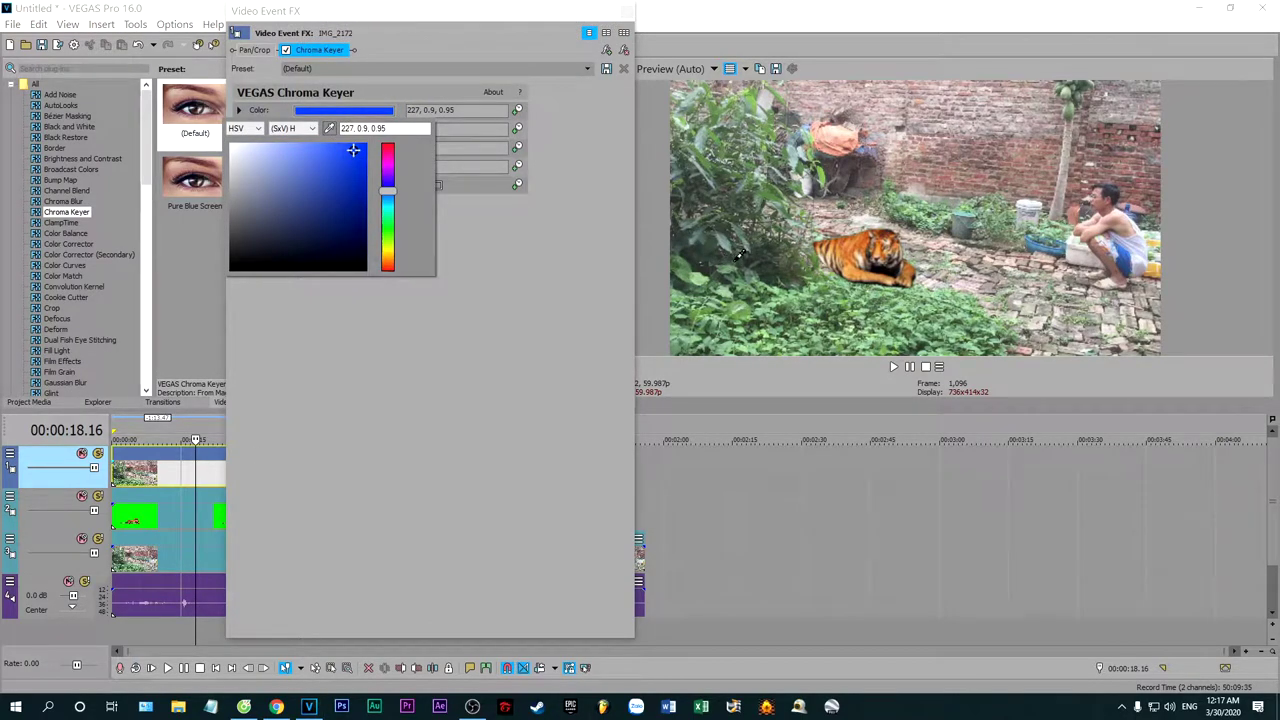
click(772, 212)
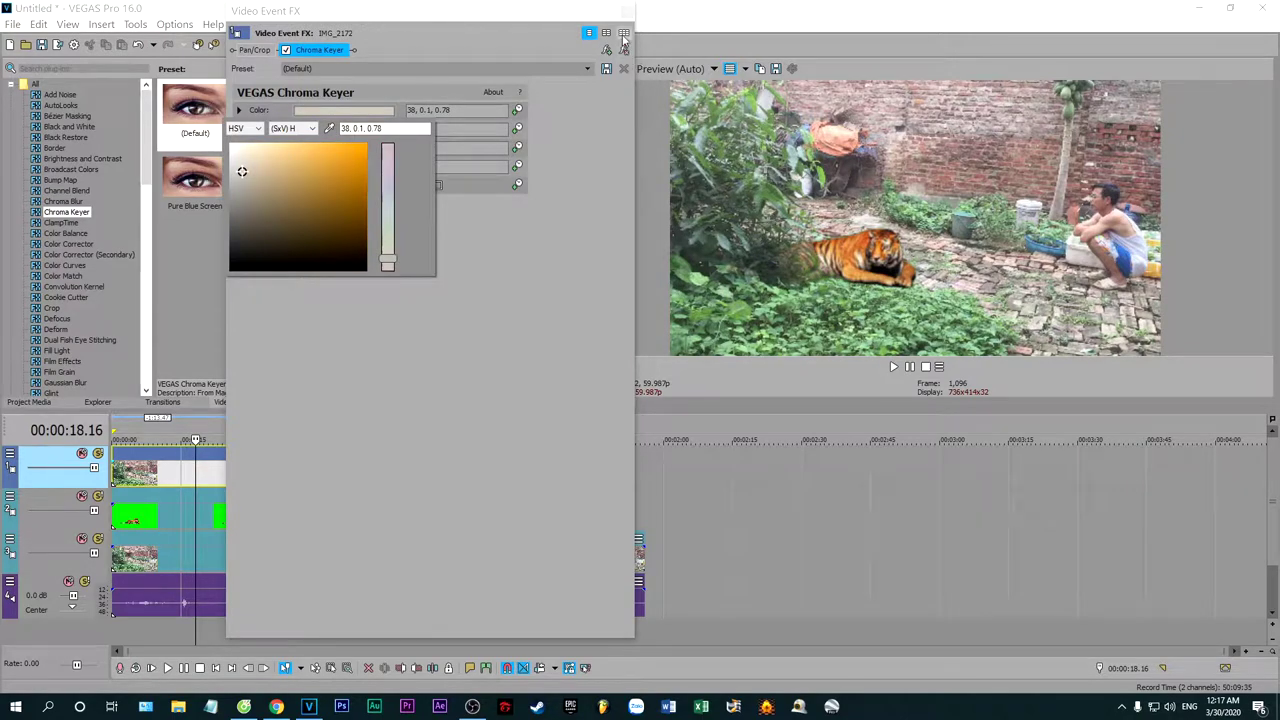
click(494, 268)
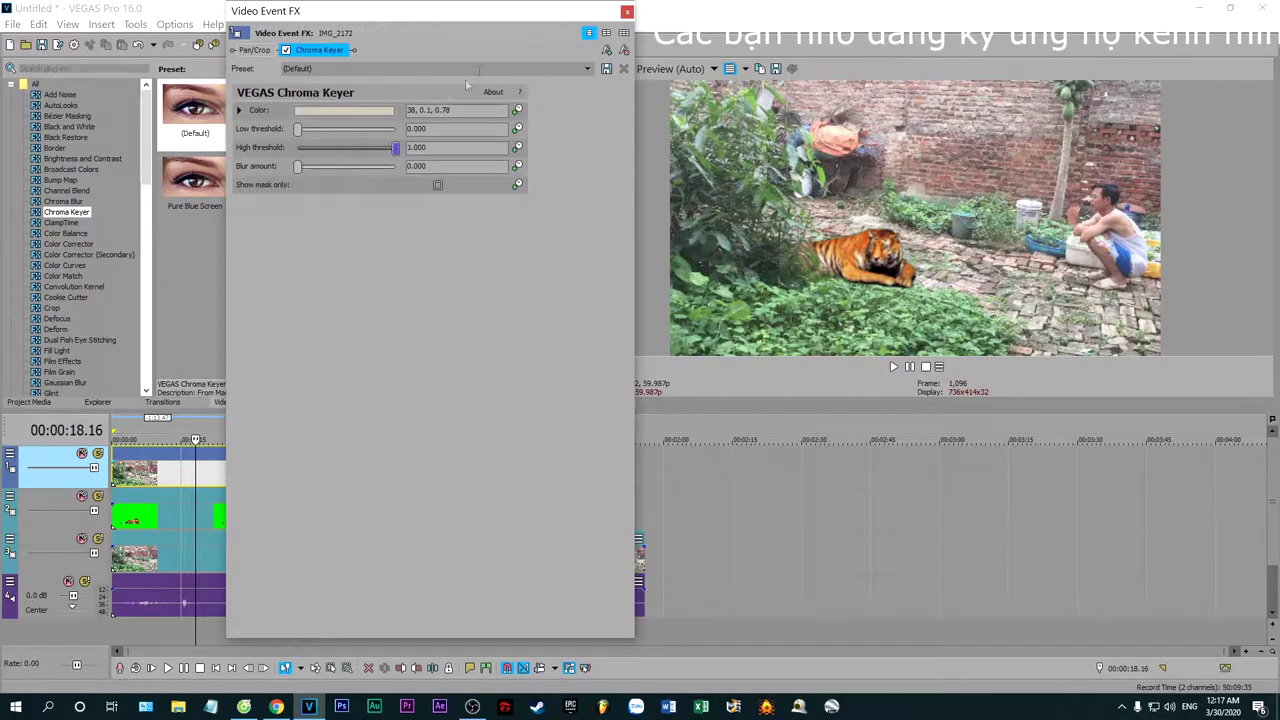
click(627, 11)
Step: Delete the tiger clip's Pan/Crop position keyframe near 00:00:36.49, keeping only the one at the clip's start
click(289, 500)
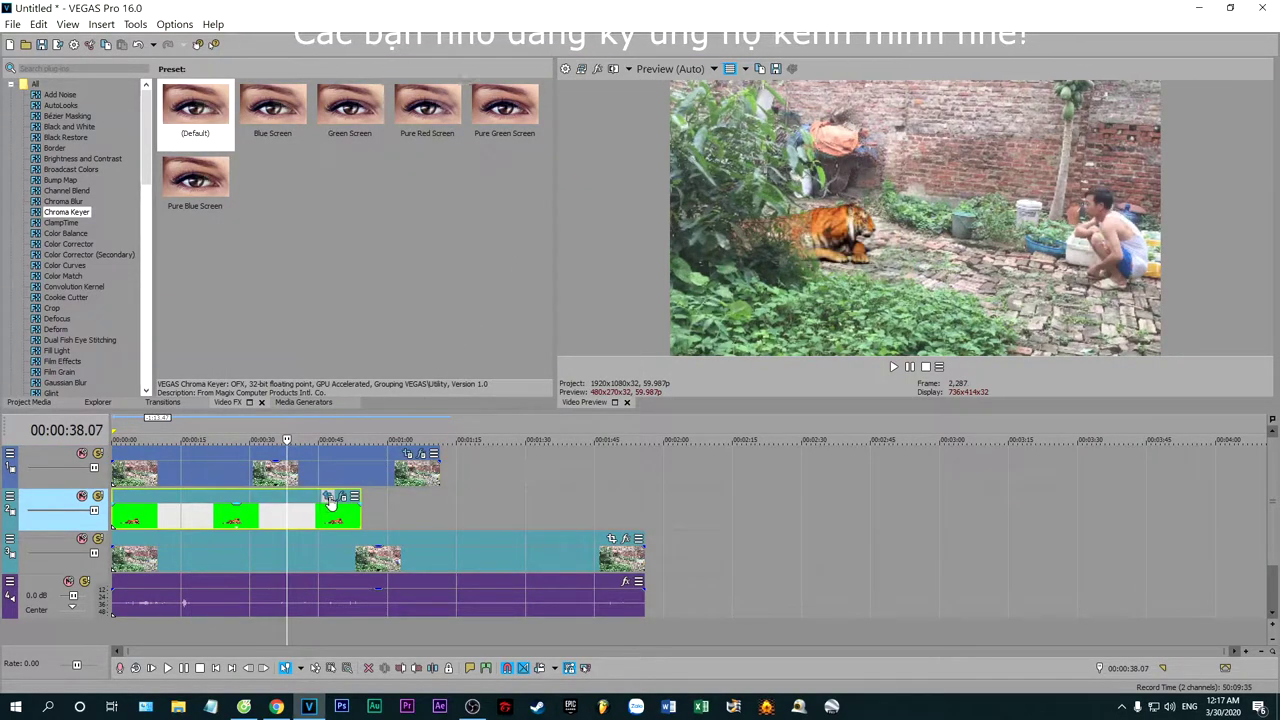
click(328, 497)
click(510, 593)
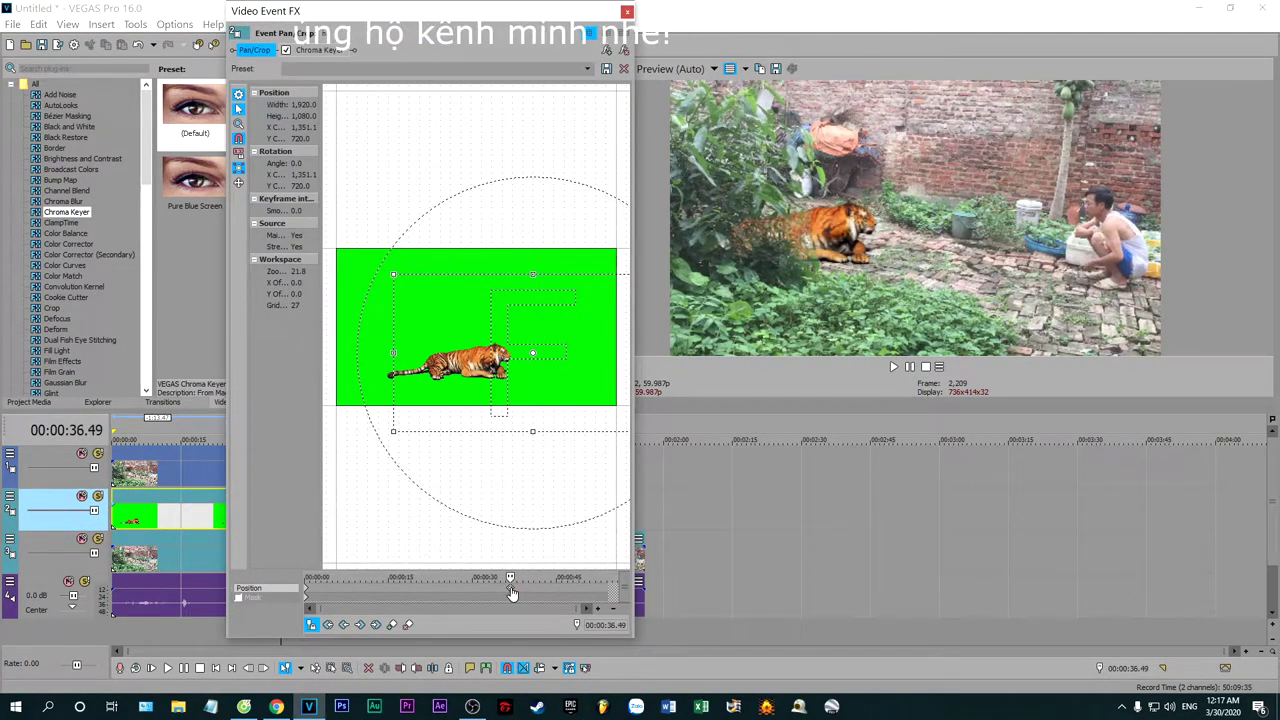
click(360, 625)
scroll(468, 445, down, 5)
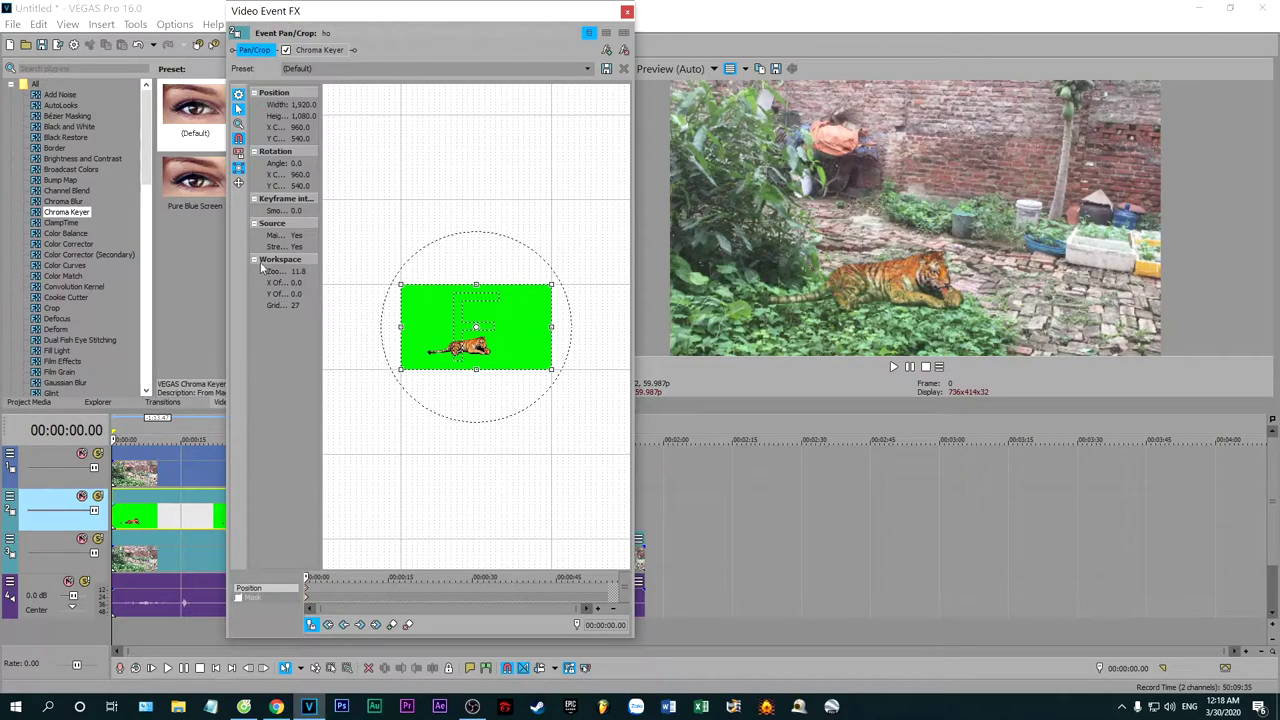
Step: Reposition the tiger clip's Pan/Crop frame at 00:00:00.00 to X Center 1,351.1 and Y Center 720.0 so the tiger sits behind the bush
drag(499, 379, 503, 369)
click(240, 184)
drag(489, 326, 552, 355)
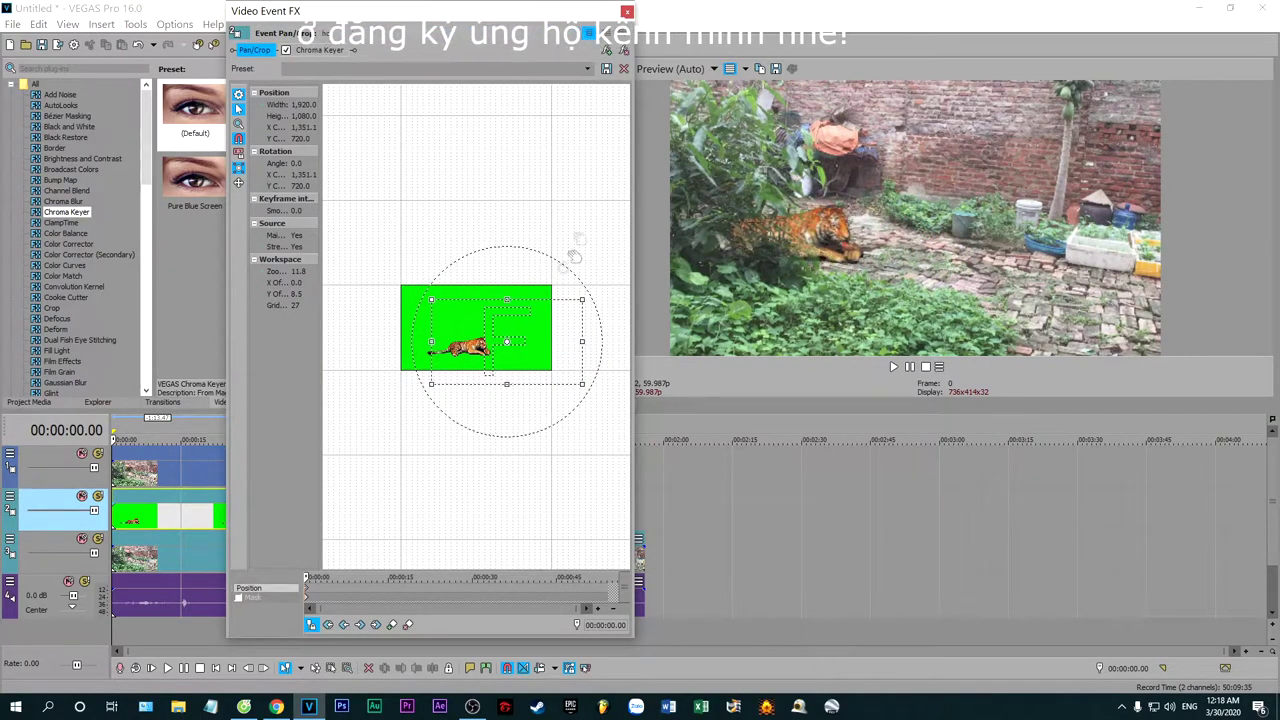
click(375, 624)
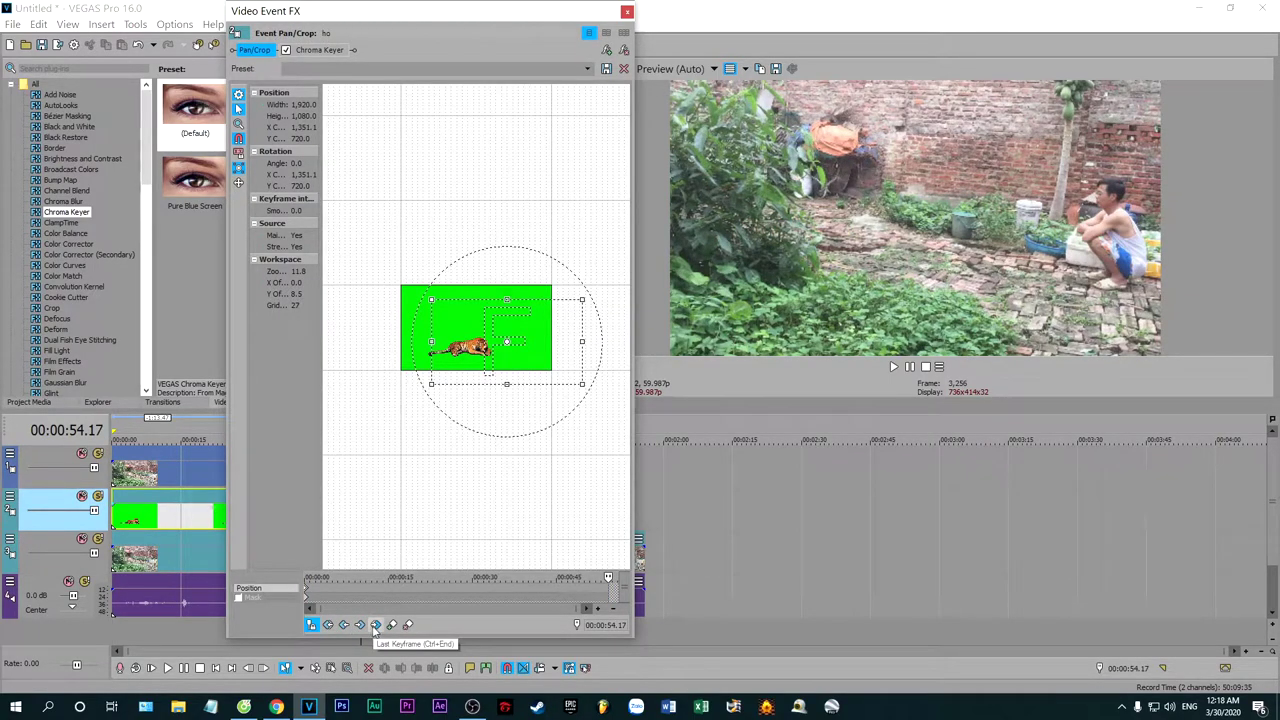
Step: Shrink the Pan/Crop window and play through the timeline to check the tiger's position behind the foliage
drag(436, 12, 684, 12)
drag(349, 428, 342, 428)
drag(688, 20, 557, 19)
drag(617, 643, 617, 418)
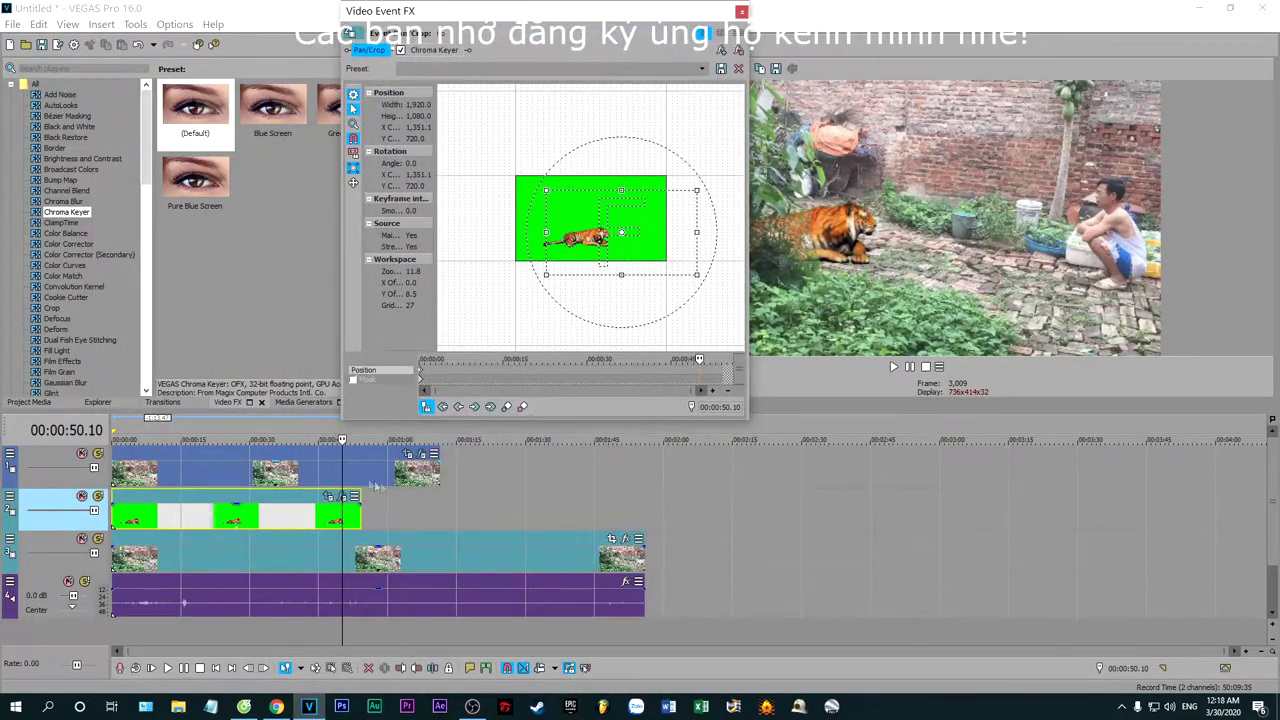
click(128, 430)
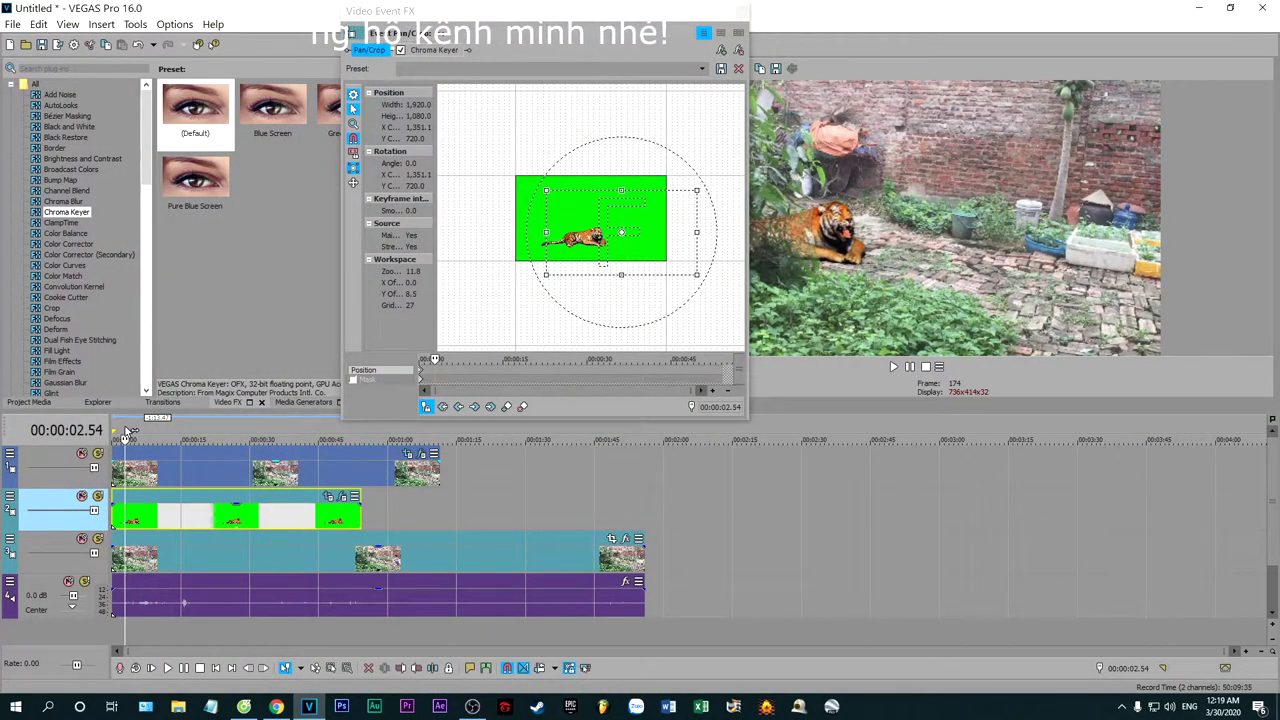
click(354, 437)
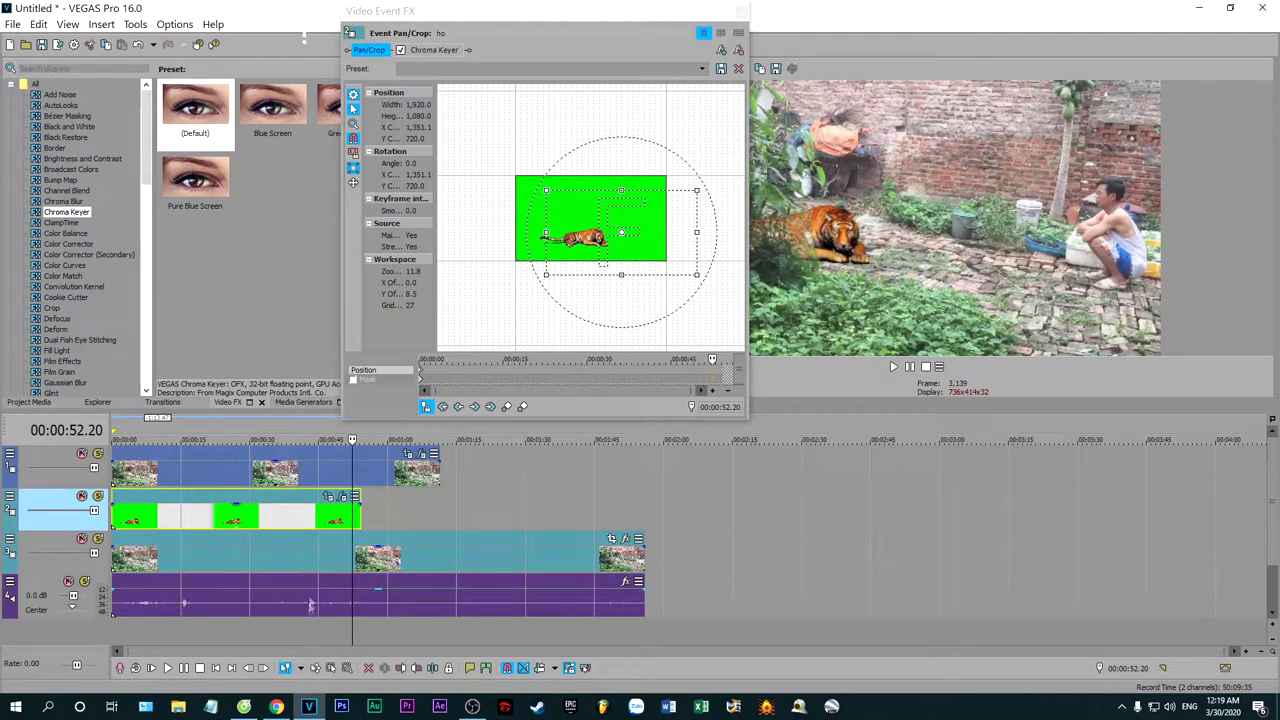
click(214, 669)
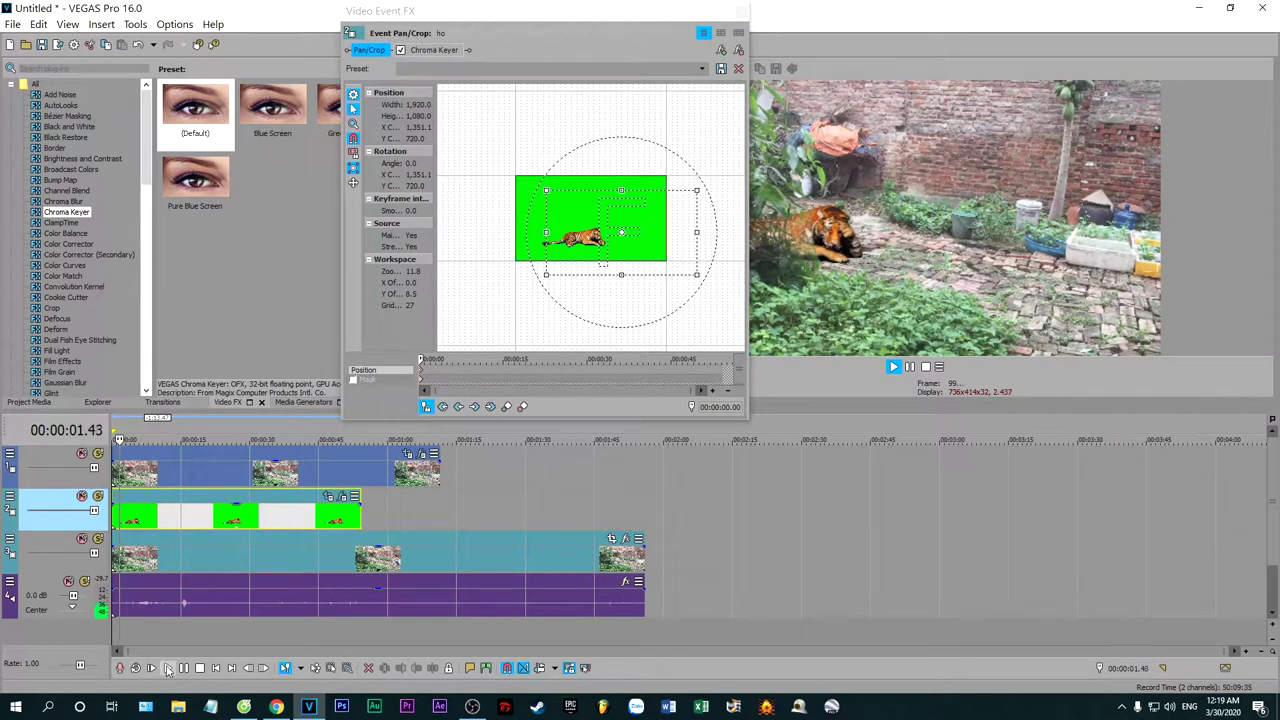
drag(558, 15, 459, 15)
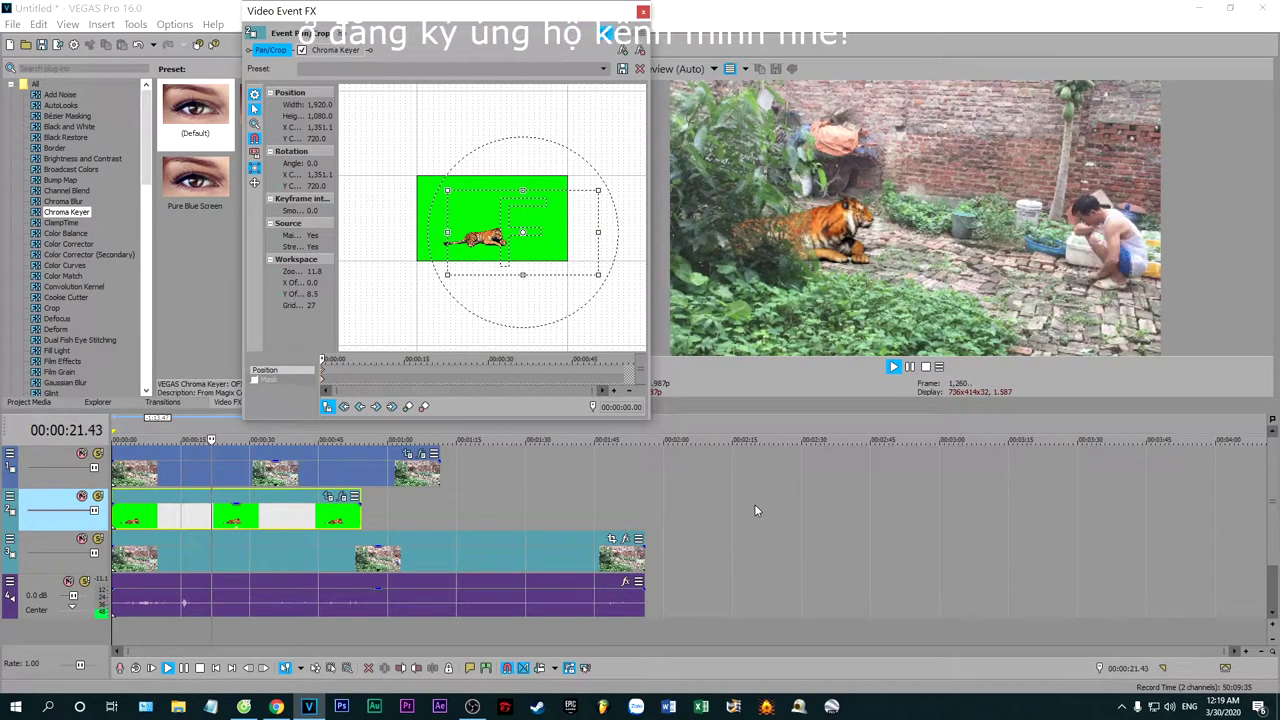
click(350, 434)
click(351, 435)
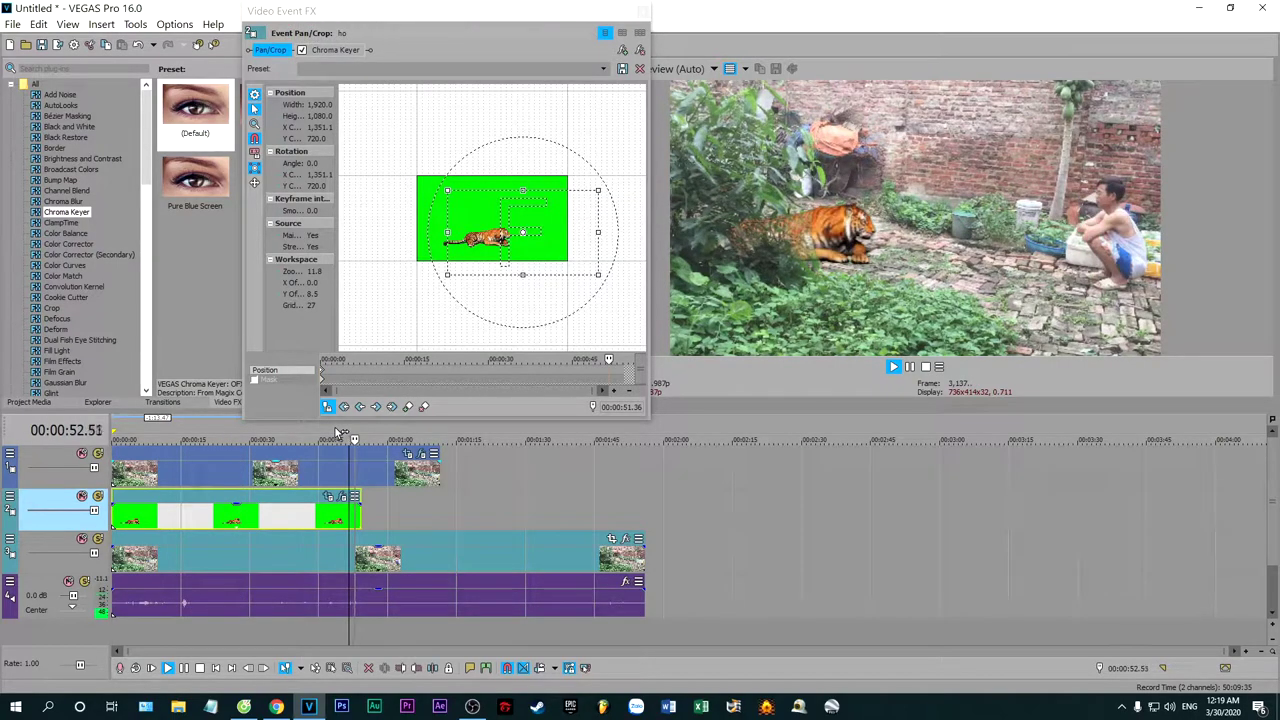
click(642, 11)
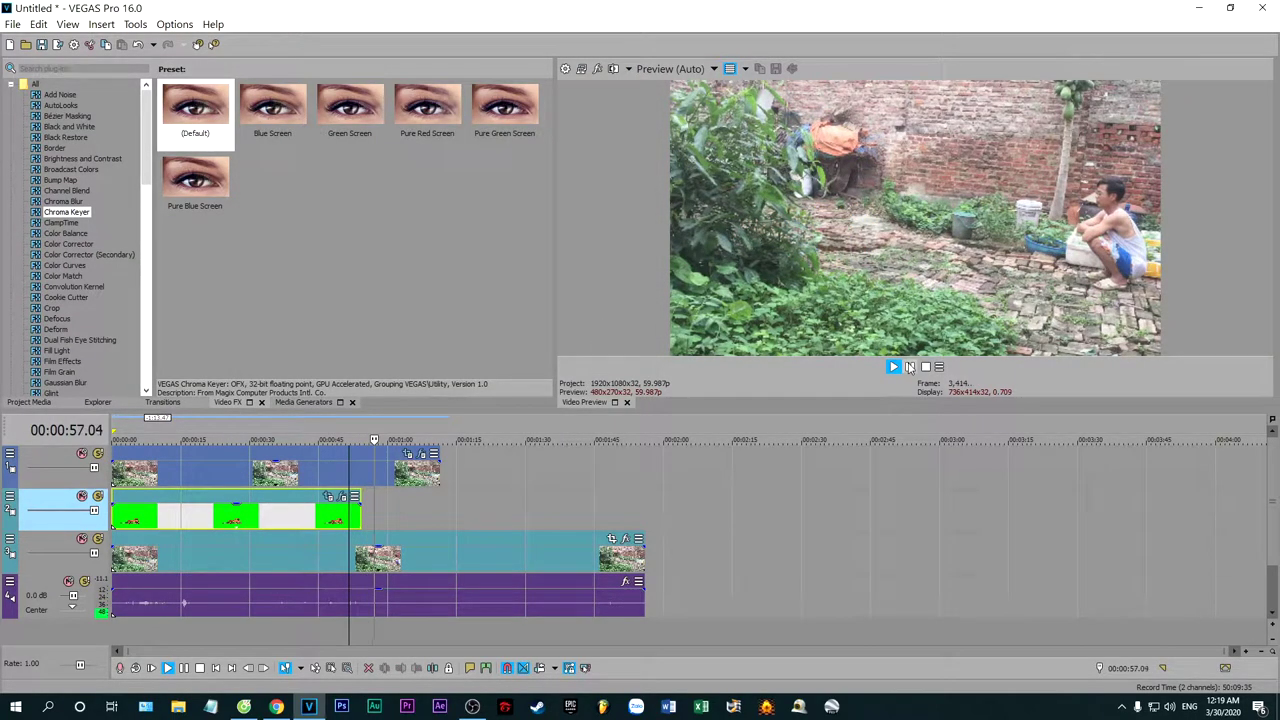
Step: Copy the keyed tiger clip and paste the copy directly after the original on the same track
right_click(270, 502)
click(285, 260)
click(374, 515)
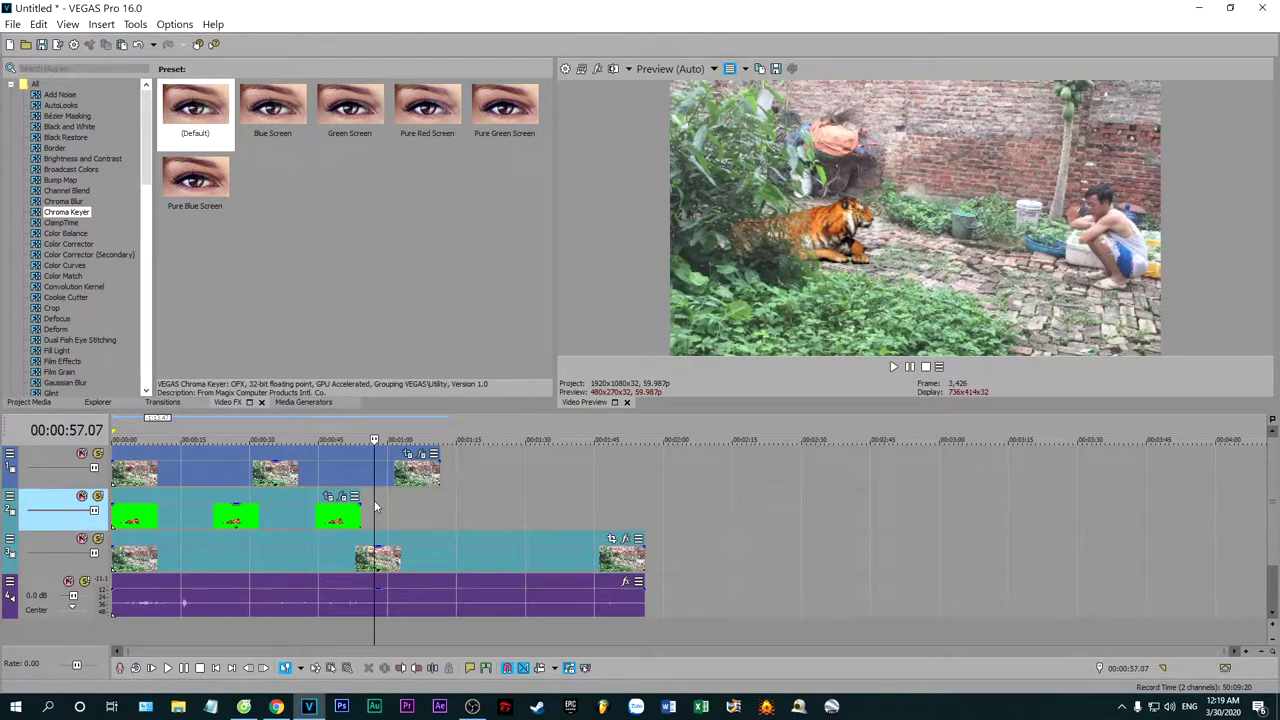
right_click(374, 515)
click(400, 187)
Step: Trim the copied tiger clip and the background yard video with its audio to end together at about 00:01:41
drag(606, 531, 576, 517)
drag(611, 431, 595, 434)
drag(643, 569, 576, 563)
Step: Paste a copy of the masked IMG_2172 clip after the original on the top track and trim its end to about 00:01:41
click(367, 465)
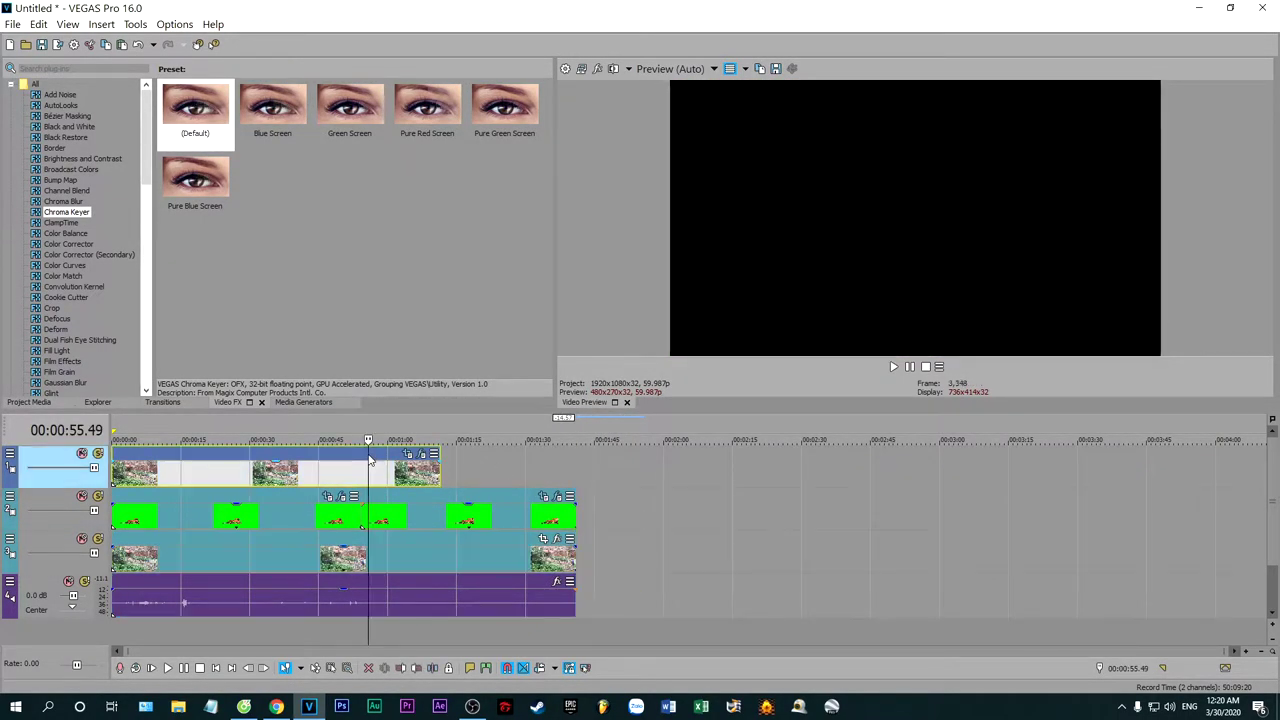
right_click(367, 465)
click(399, 259)
click(456, 464)
right_click(456, 464)
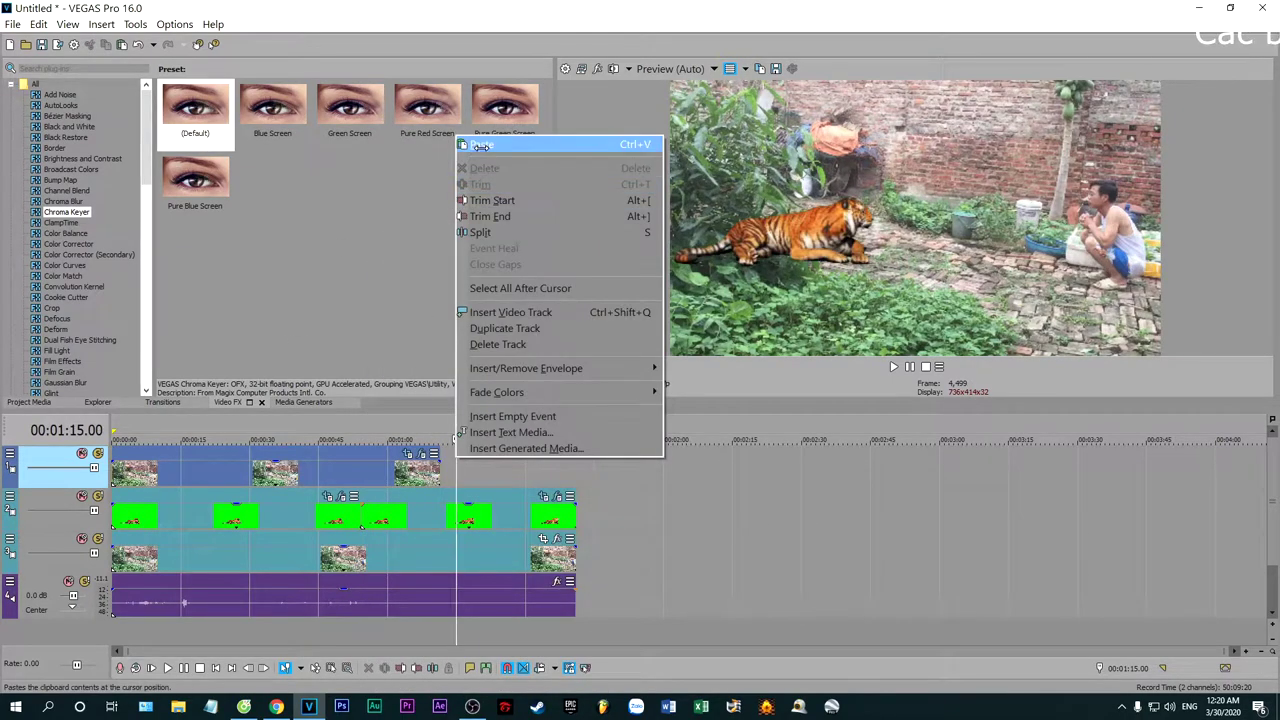
click(481, 144)
drag(765, 472, 576, 471)
click(567, 433)
click(486, 422)
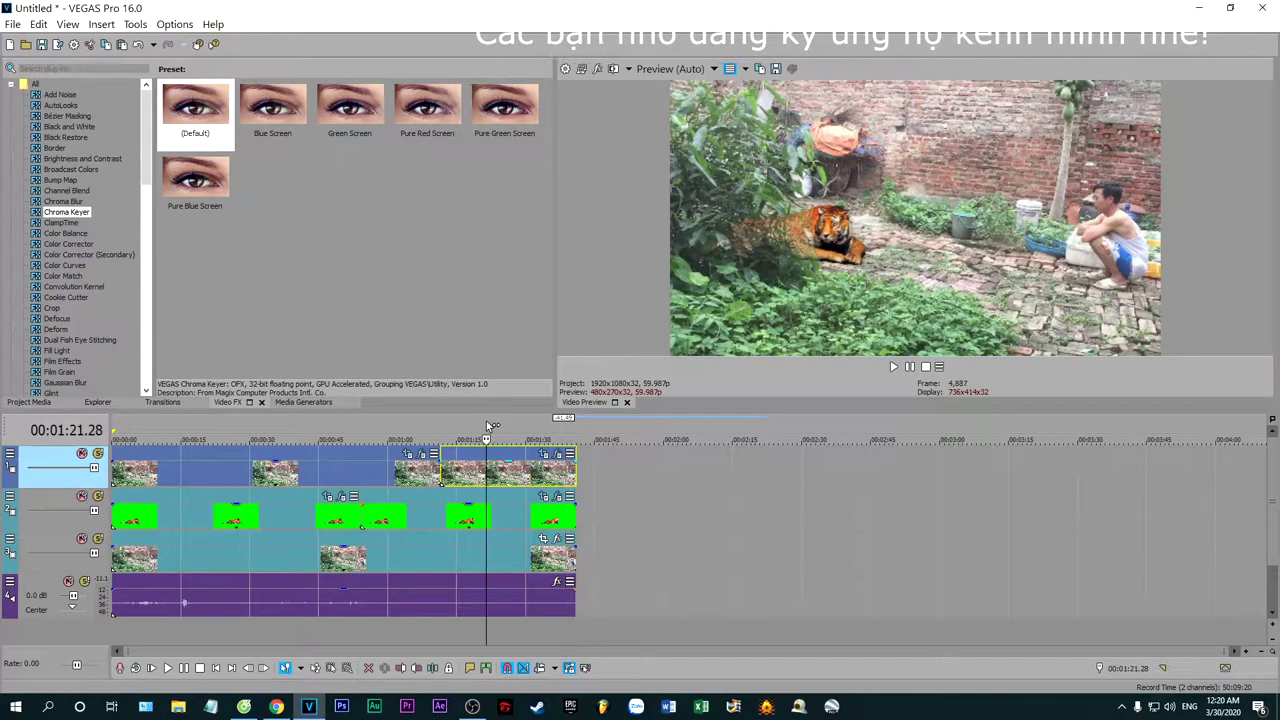
Step: Add MP3 HO.mp3 from the project media to a new audio track and place it after the end of the video clips
drag(398, 136, 548, 634)
drag(308, 641, 310, 630)
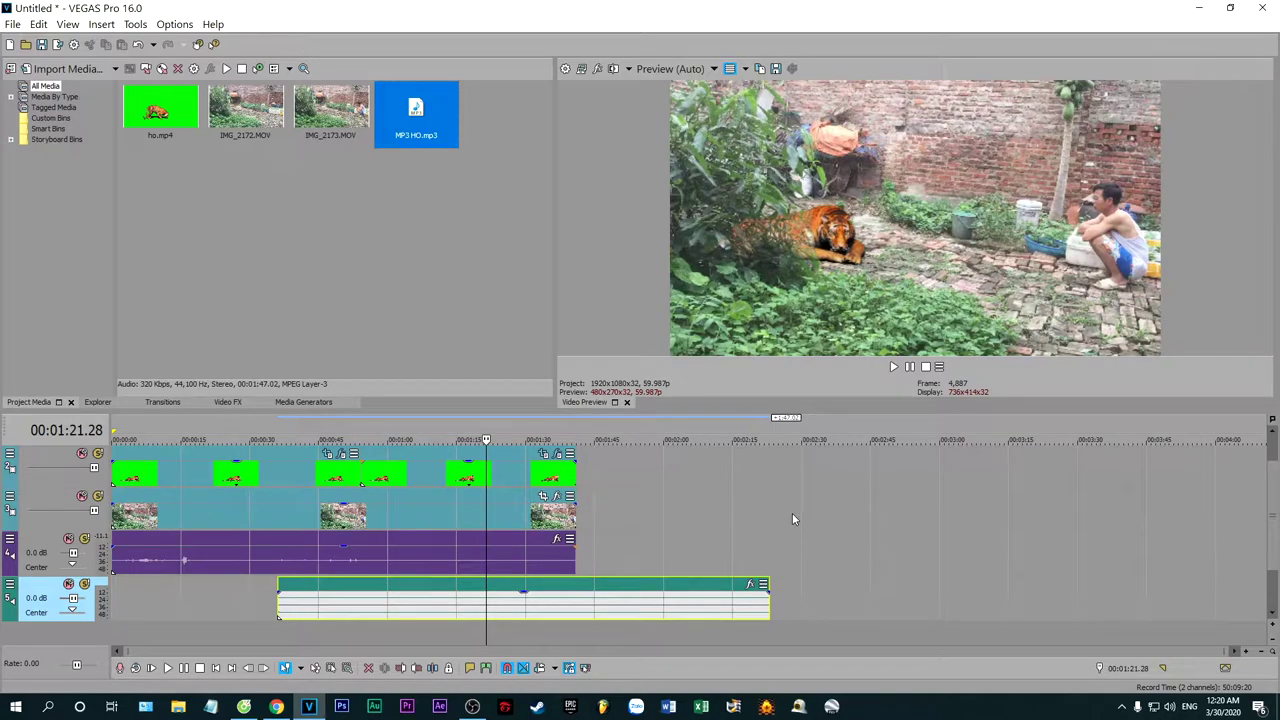
click(541, 649)
drag(562, 590, 860, 588)
Step: Split the MP3 HO audio about 3 seconds in, delete the remainder, and move the short piece to the timeline start
click(890, 368)
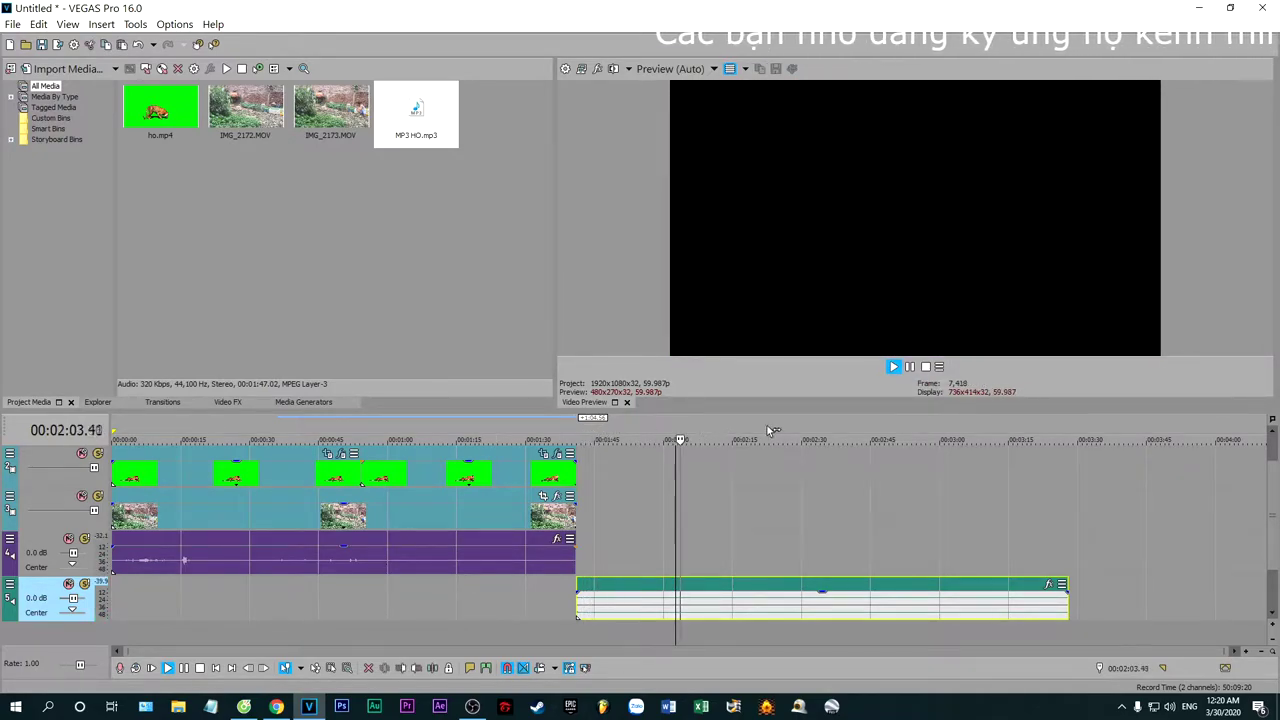
click(578, 434)
click(909, 367)
key(s)
right_click(786, 589)
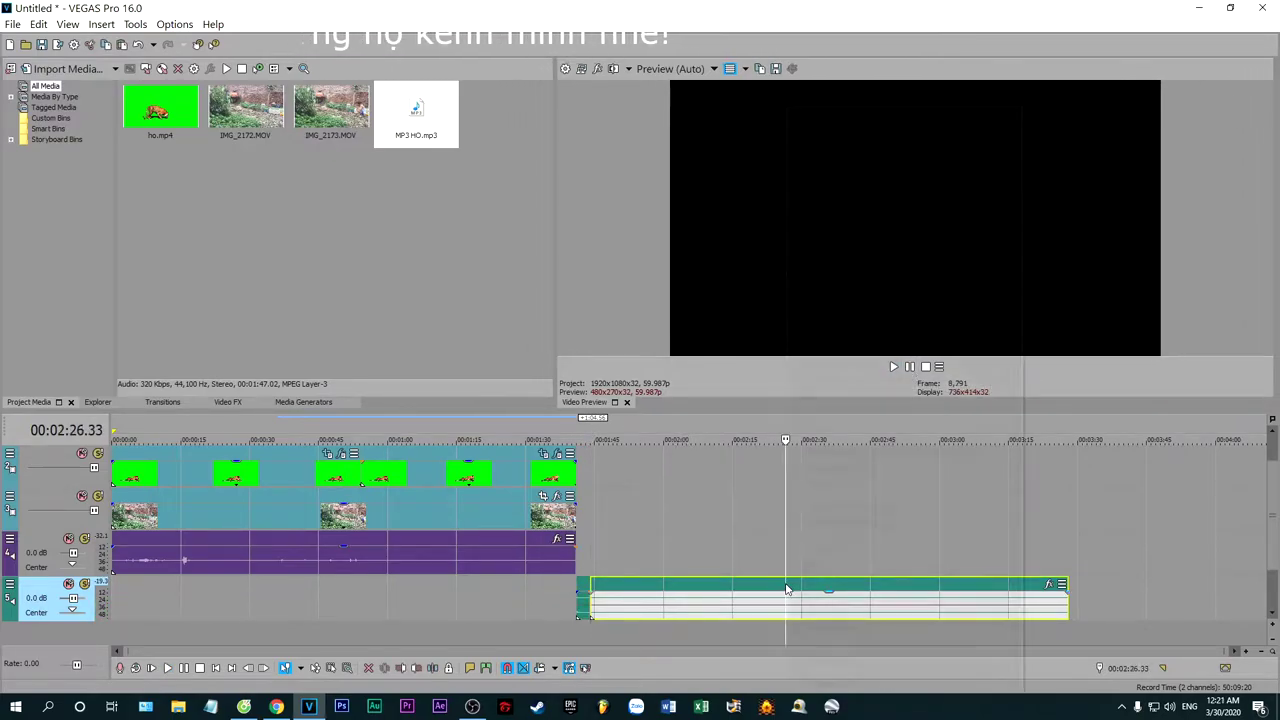
click(802, 333)
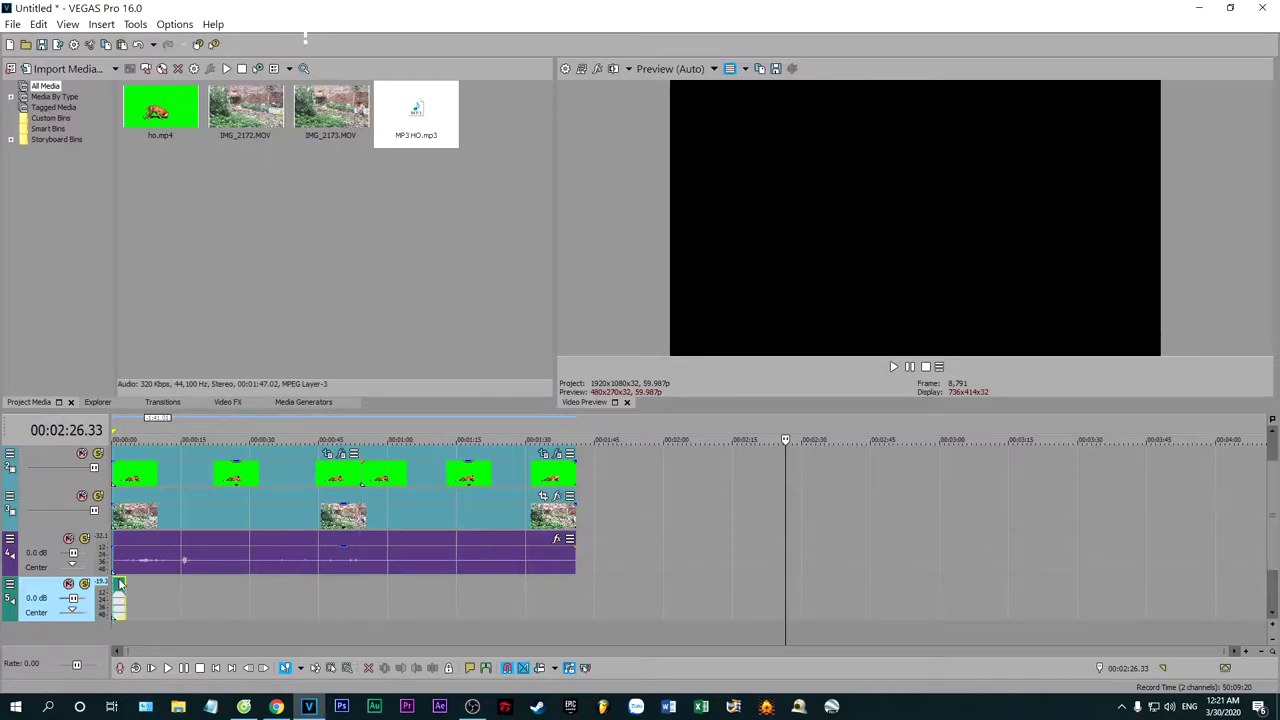
Step: Align the short MP3 HO sound piece with the tiger's roar at about 00:00:22, checking the timing through playback
click(167, 668)
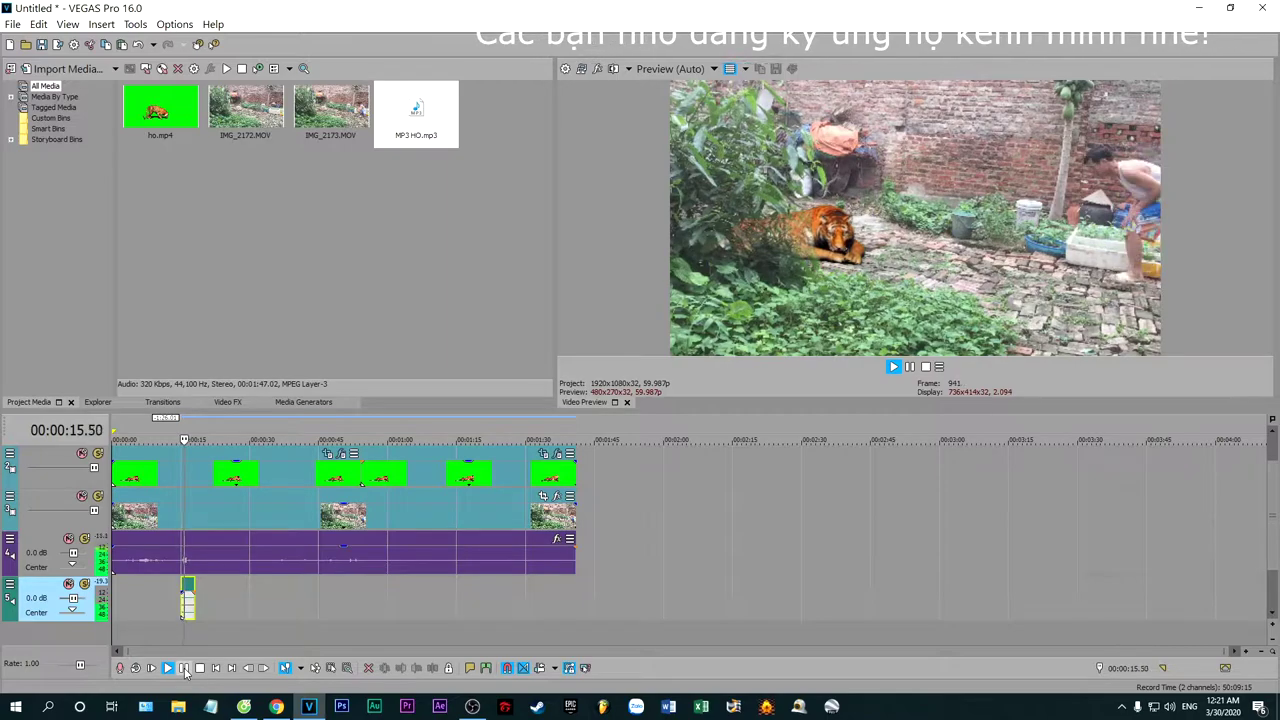
click(184, 668)
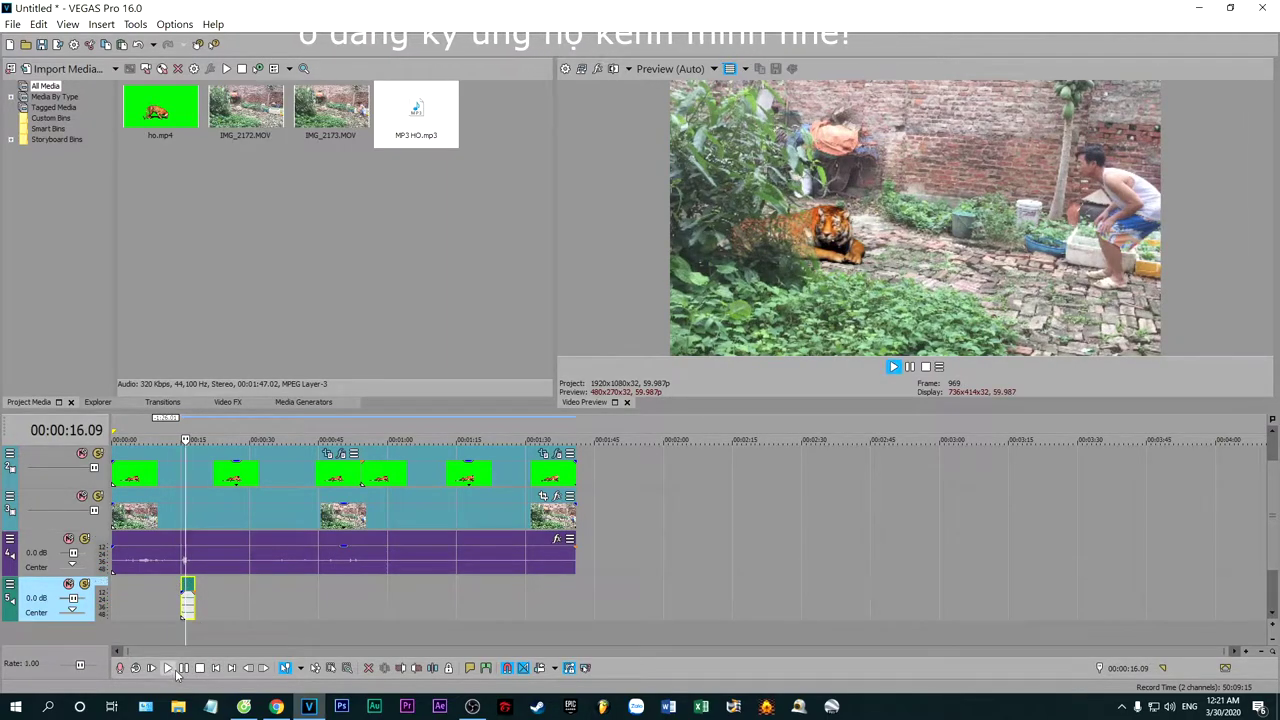
click(184, 668)
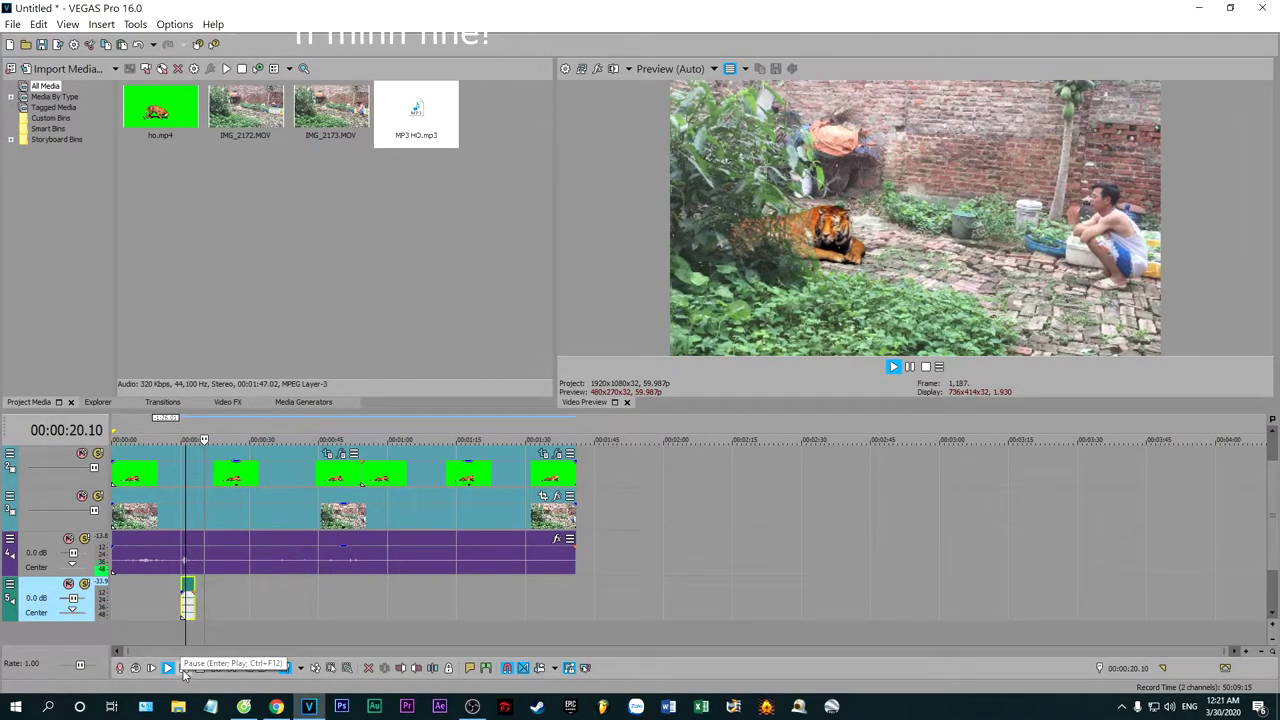
click(184, 668)
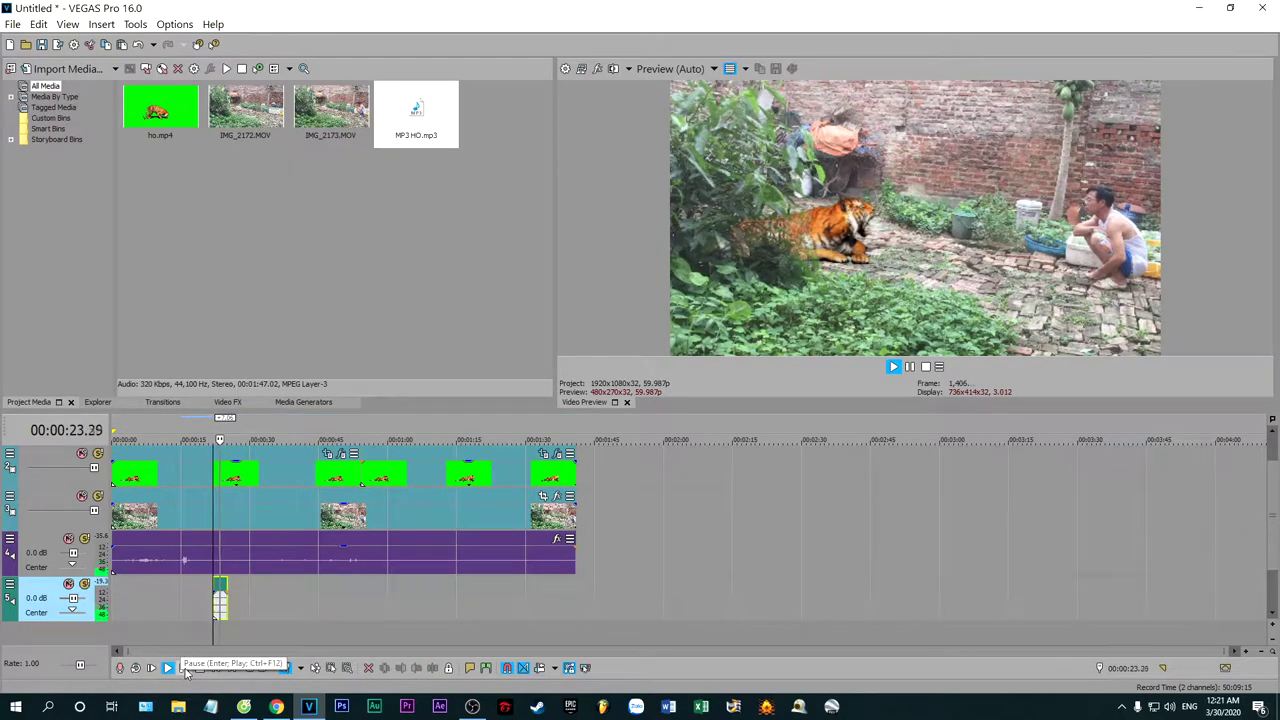
key(space)
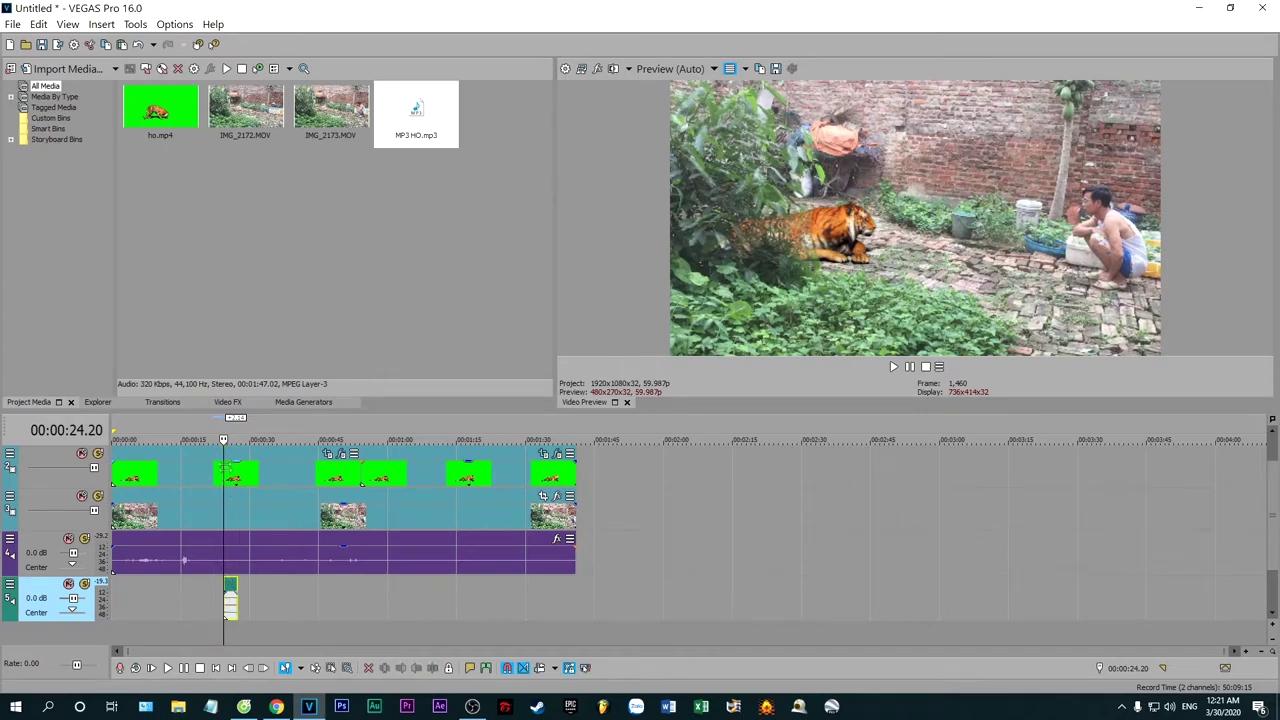
click(170, 668)
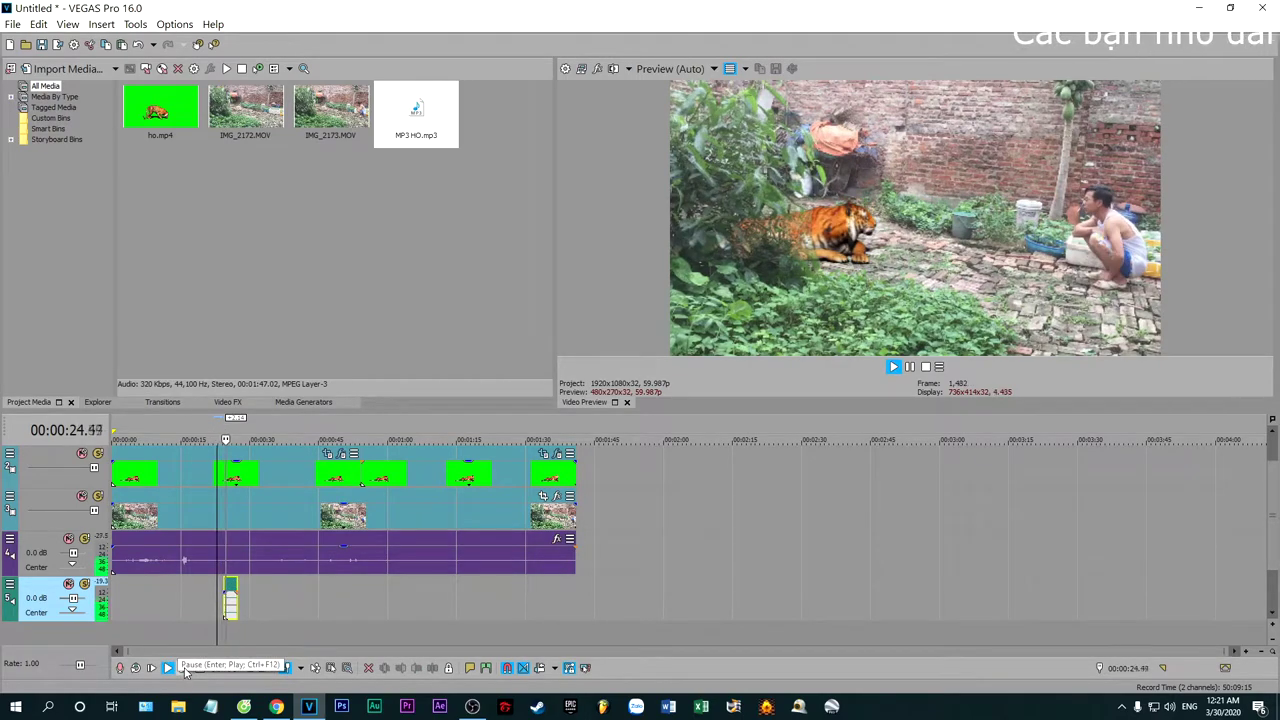
click(184, 668)
drag(230, 604, 220, 604)
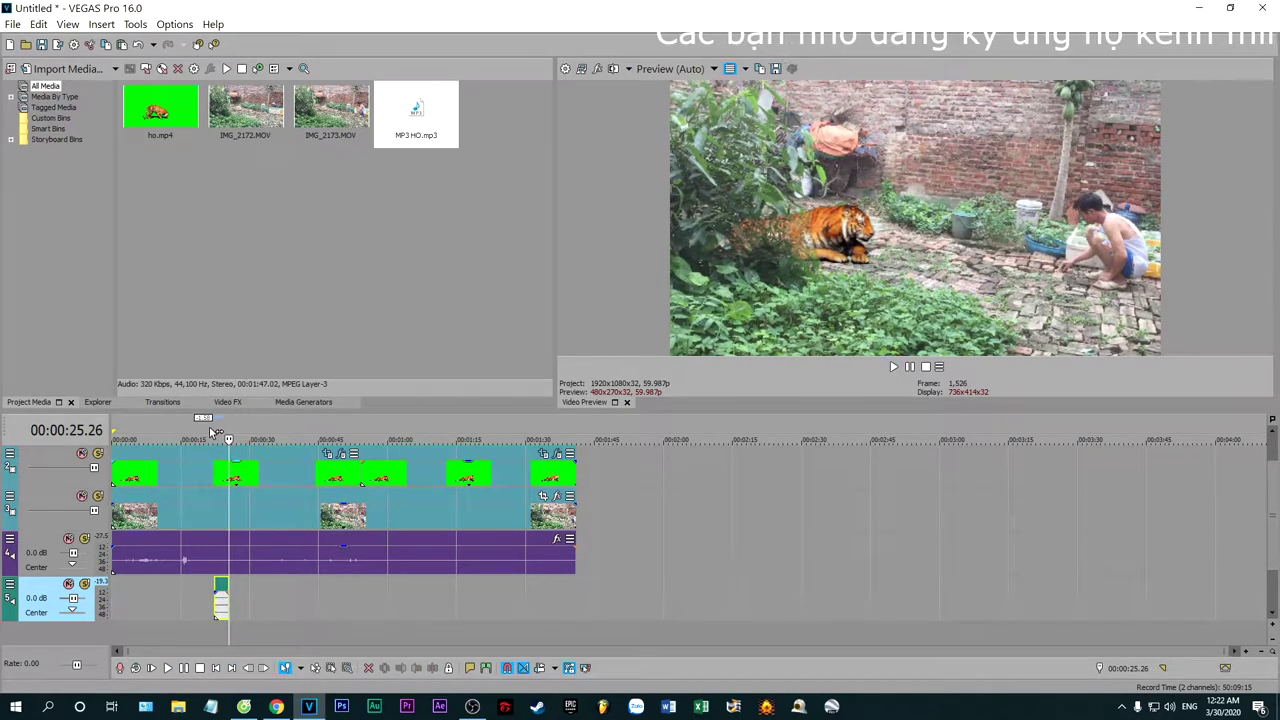
click(209, 434)
click(167, 668)
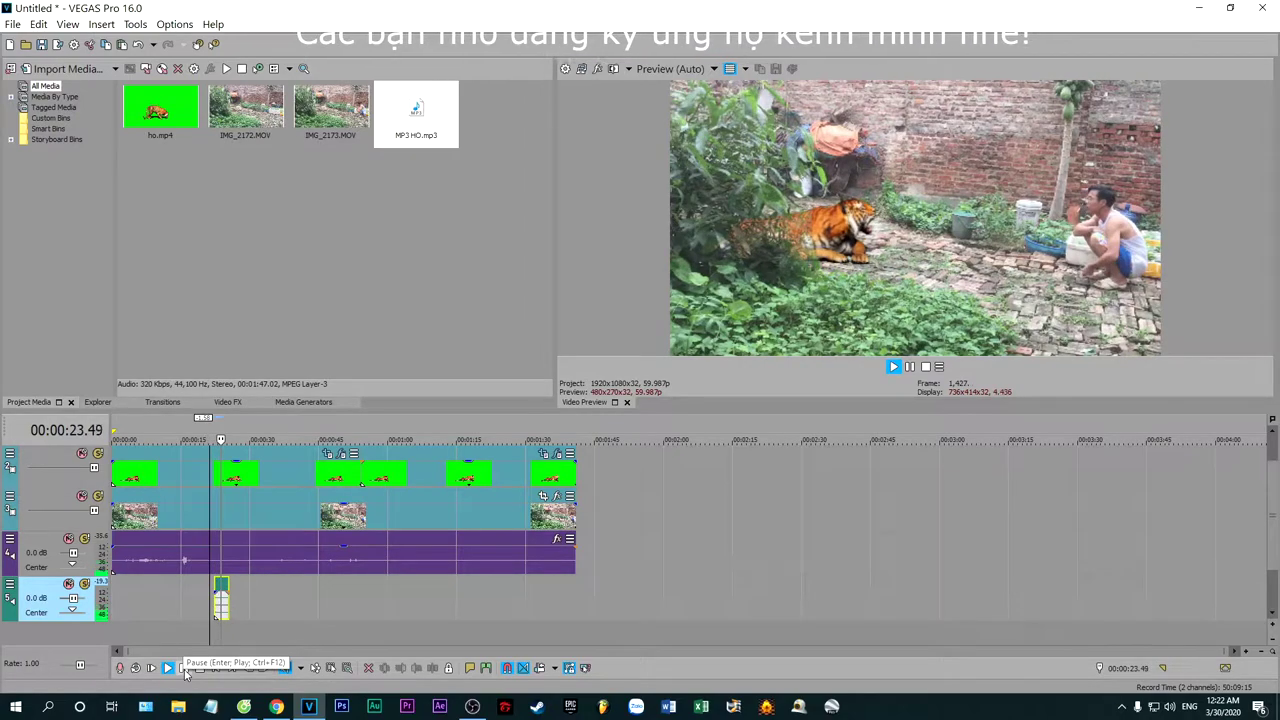
Step: Copy the roar sound piece and paste it at about 00:00:35 and 00:00:47.42 on the same audio track
click(273, 423)
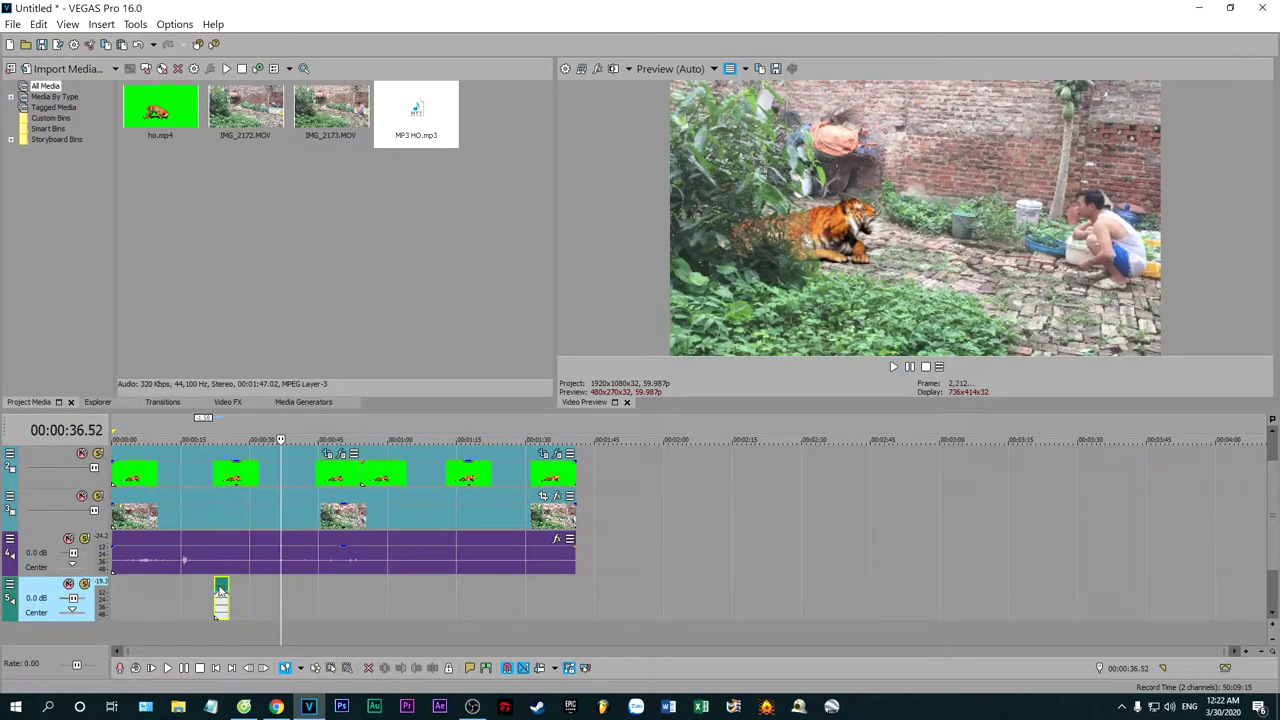
right_click(221, 590)
click(240, 276)
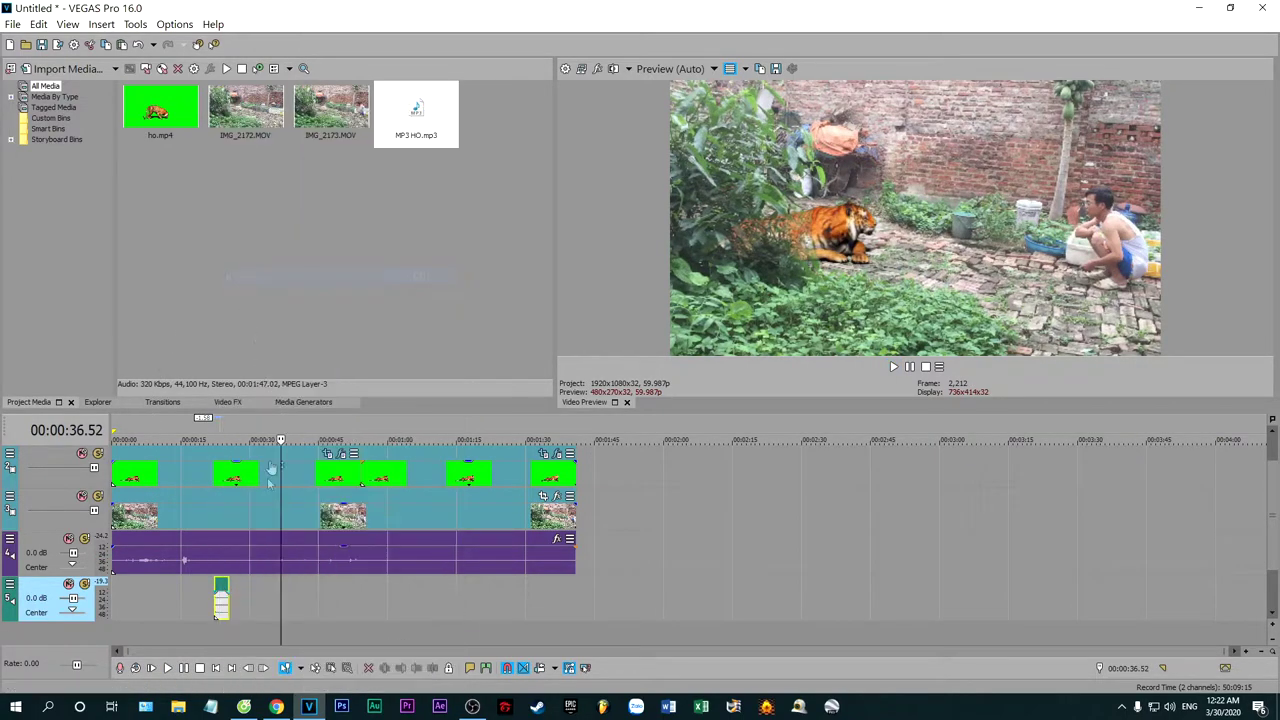
right_click(275, 590)
click(296, 270)
click(330, 600)
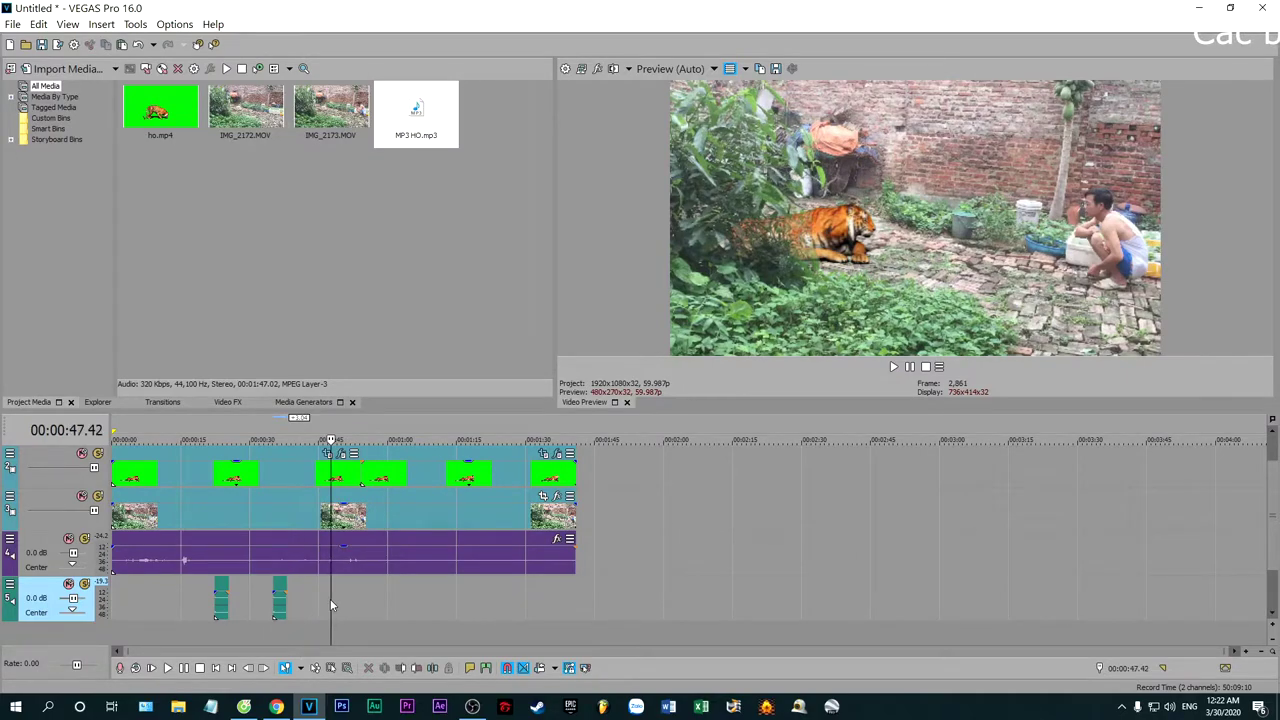
right_click(332, 598)
click(370, 303)
Step: Paste the roar sound piece at about 00:01:15 and again at the end of the video clips
click(403, 590)
click(419, 592)
click(439, 593)
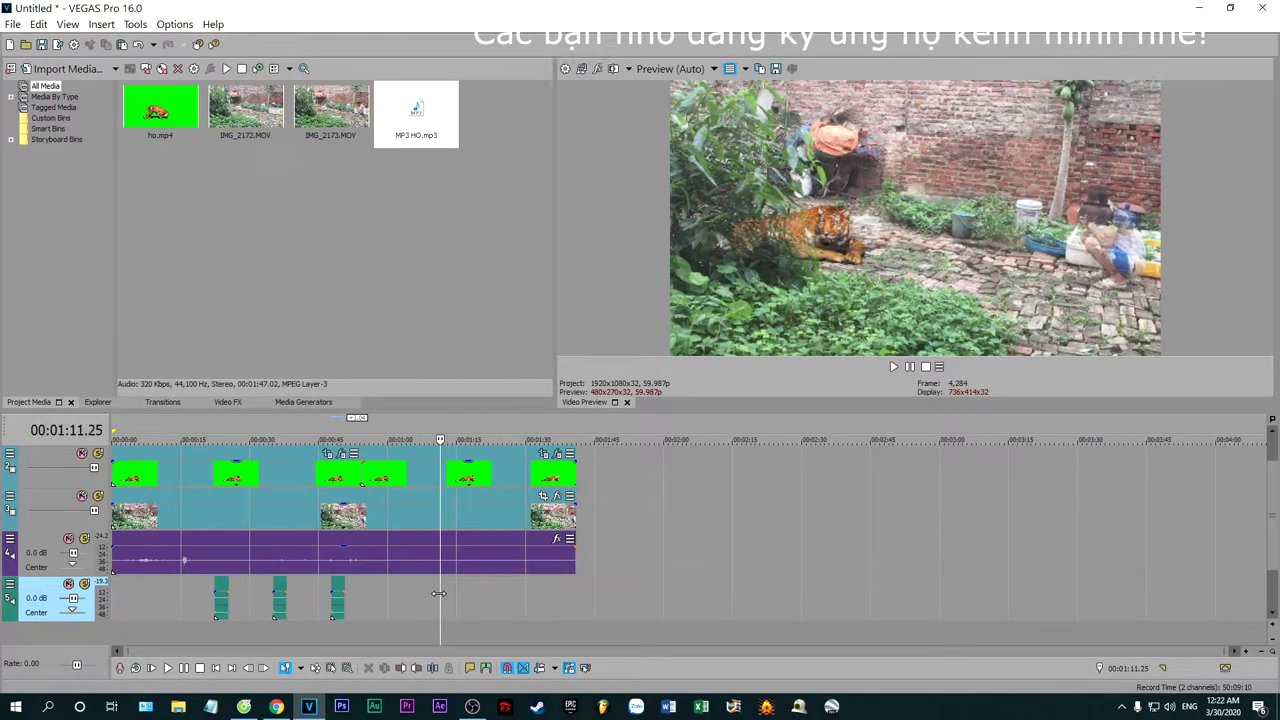
click(448, 592)
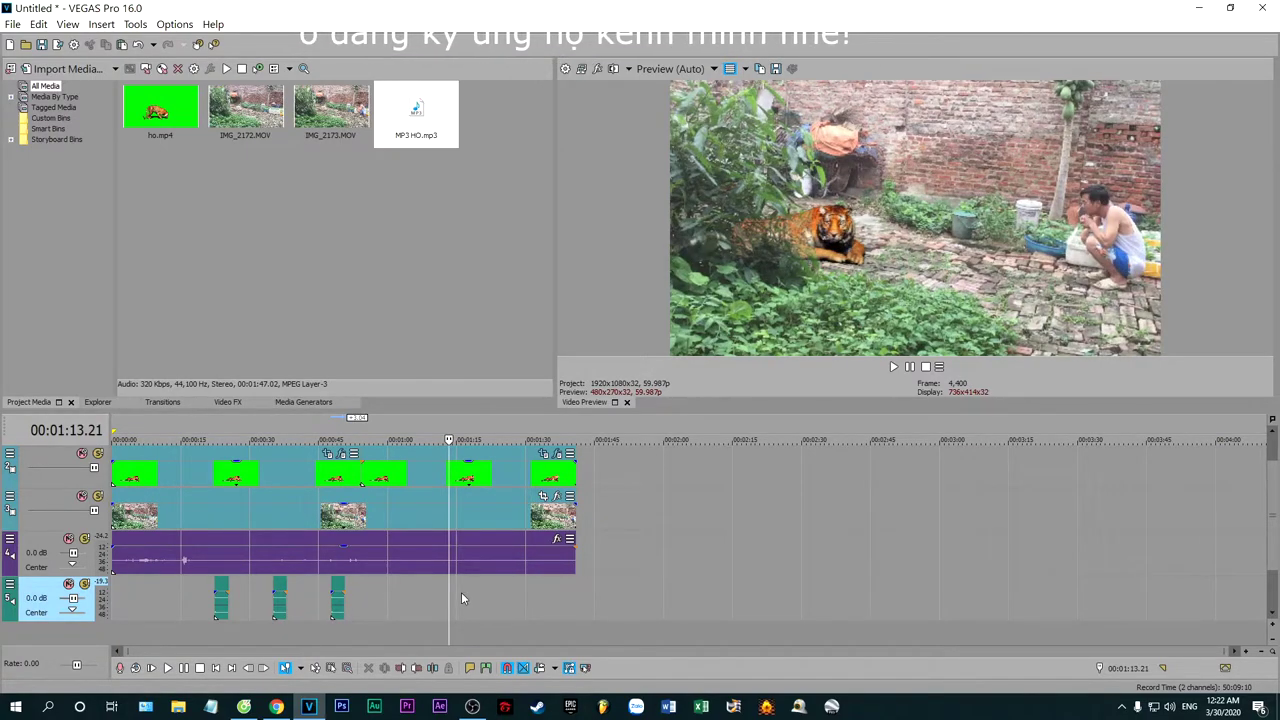
right_click(461, 592)
click(499, 301)
click(568, 600)
right_click(568, 600)
click(585, 287)
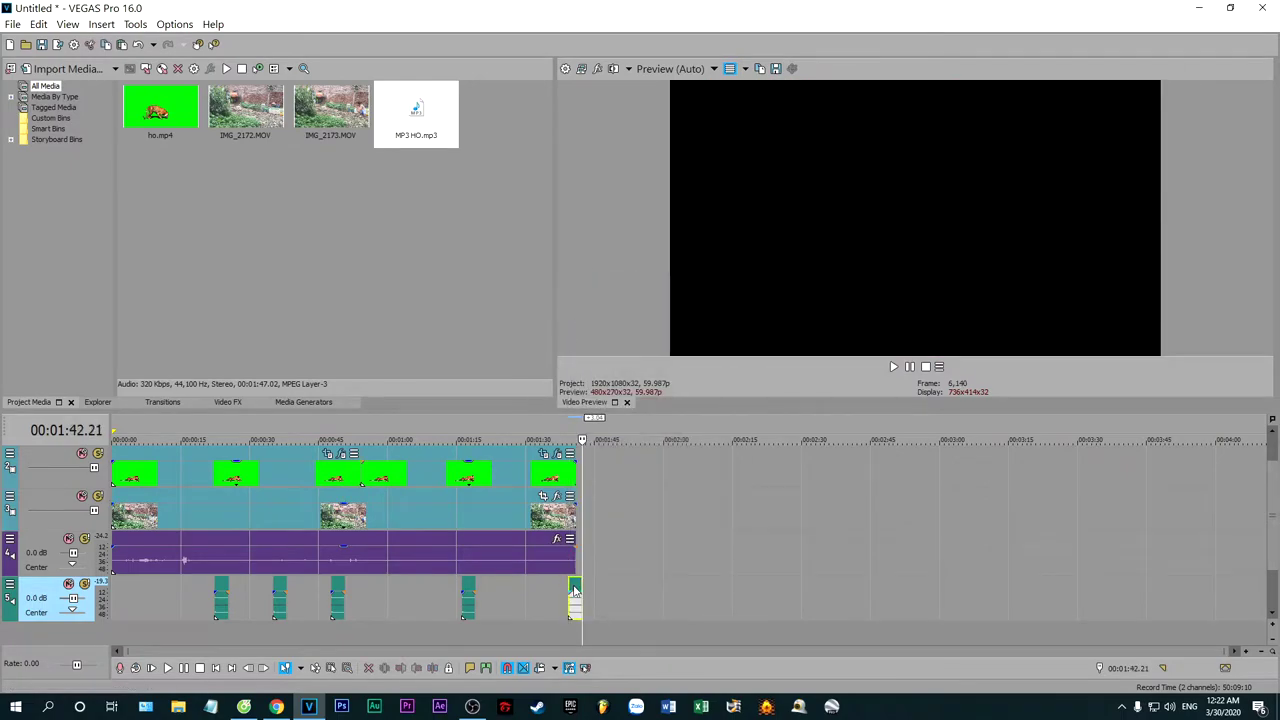
Step: Return the playhead to the timeline start and choose the MAGIX AVC/AAC MP4 format in the render settings
click(215, 667)
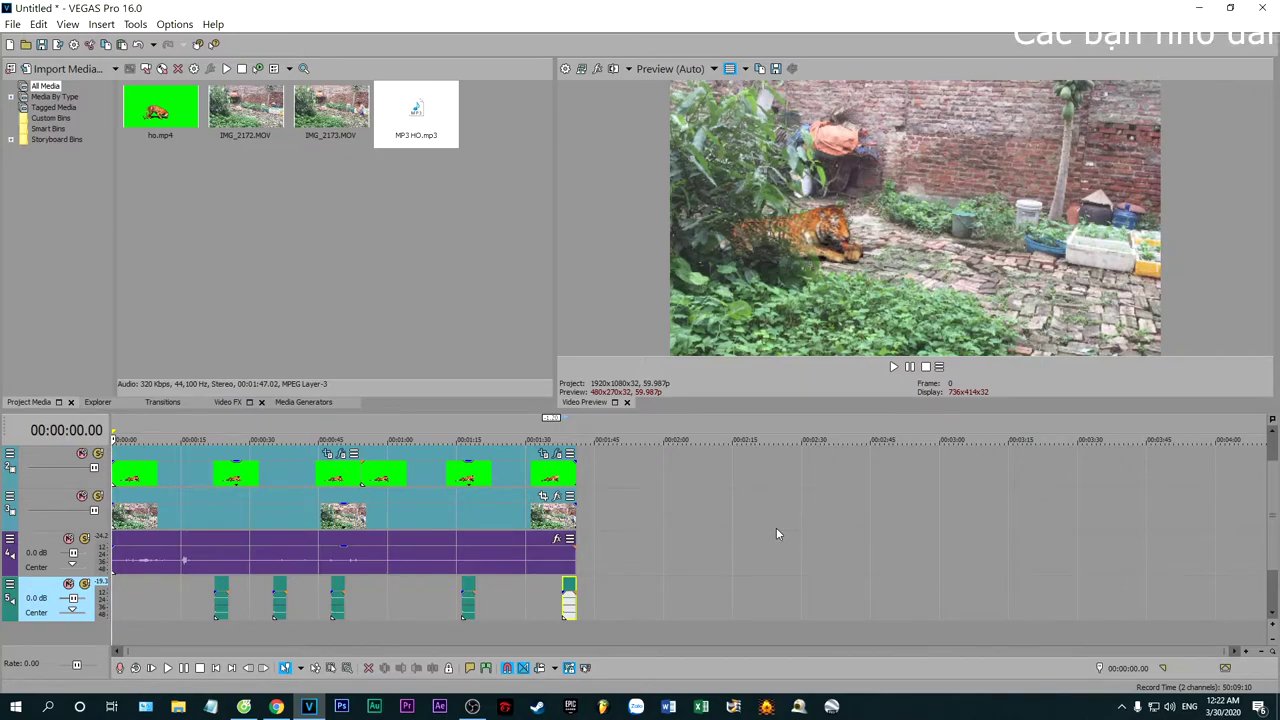
click(57, 44)
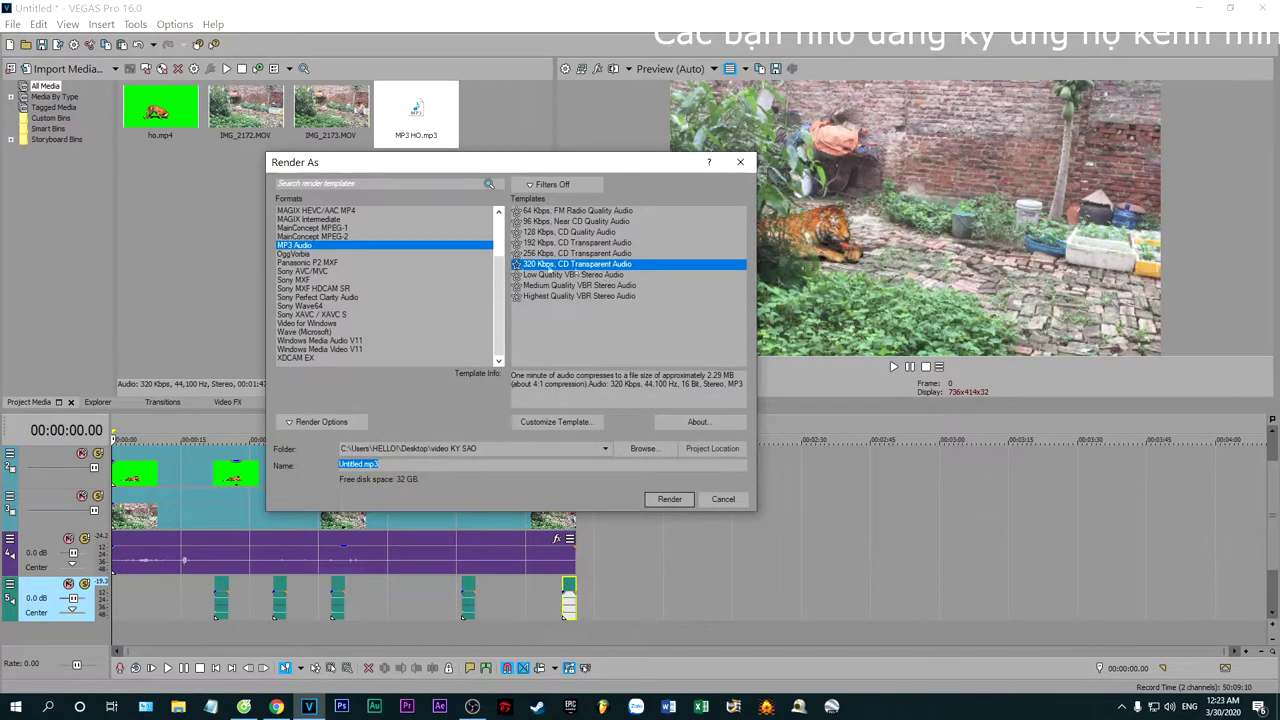
click(313, 262)
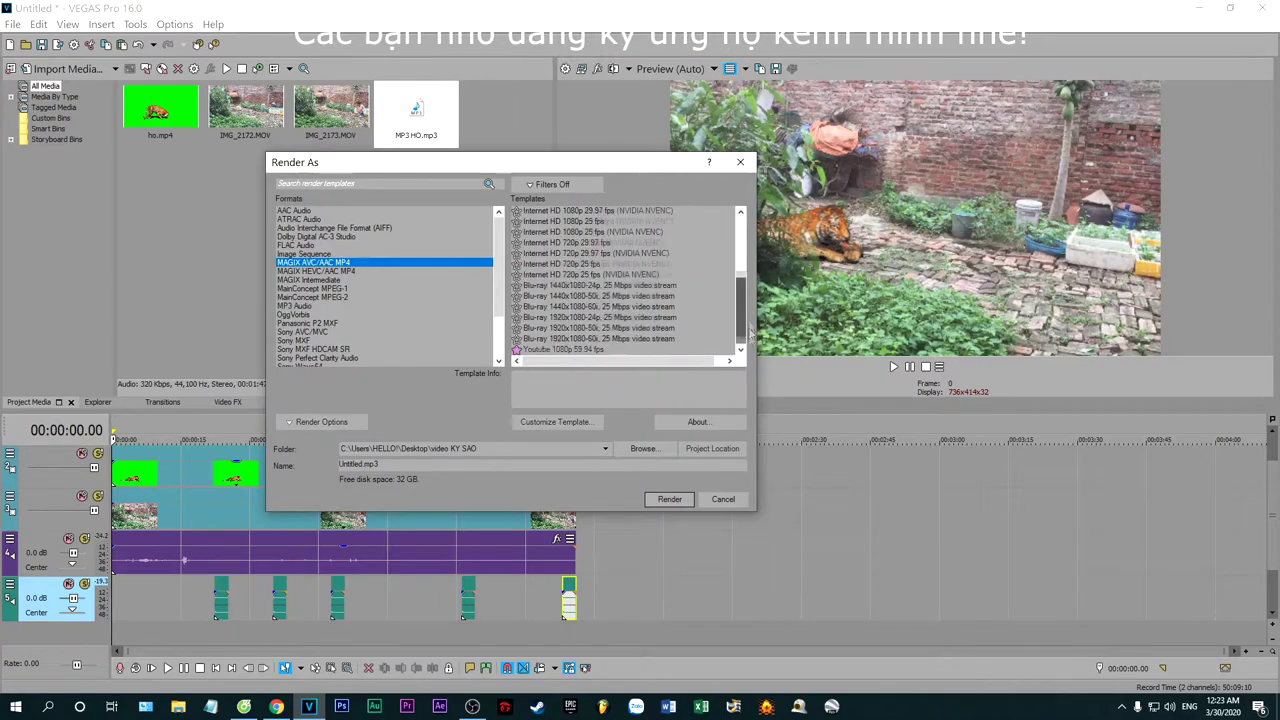